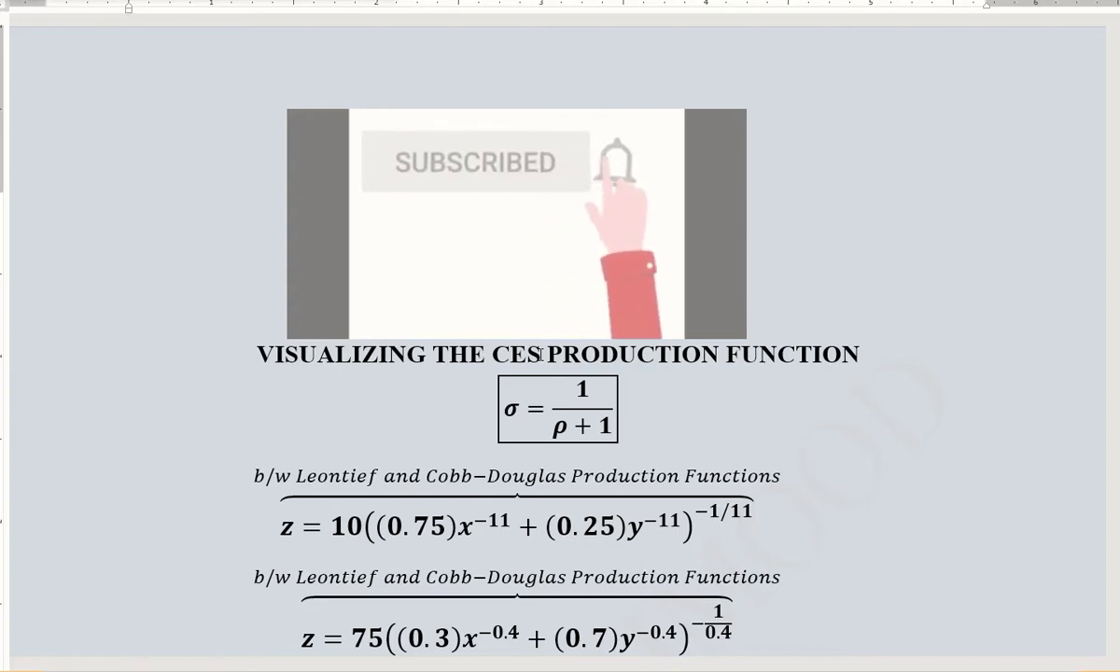
# Step: Highlight σ and ρ in turn in the boxed elasticity of substitution formula to examine how they relate
pyautogui.click(556, 426)
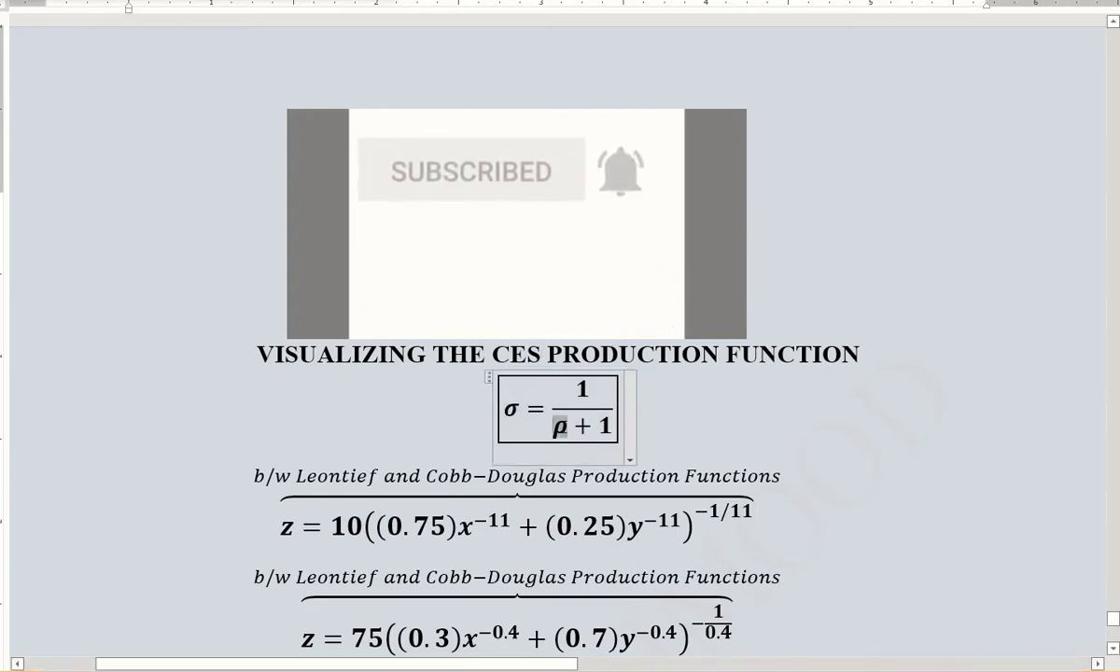
pyautogui.doubleClick(509, 406)
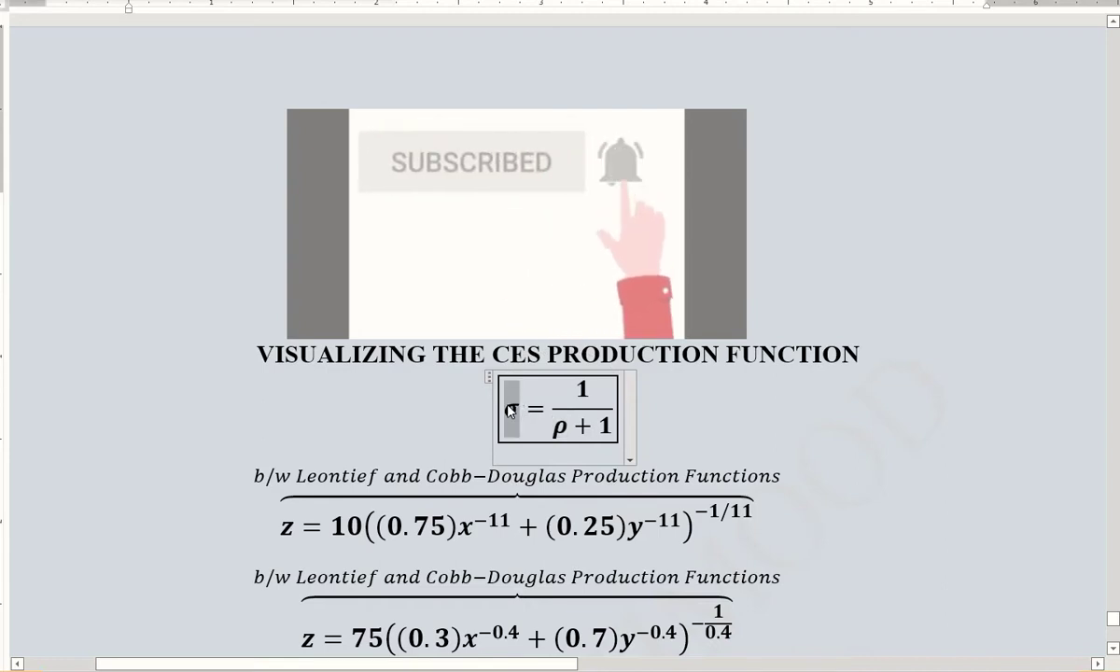
pyautogui.doubleClick(560, 426)
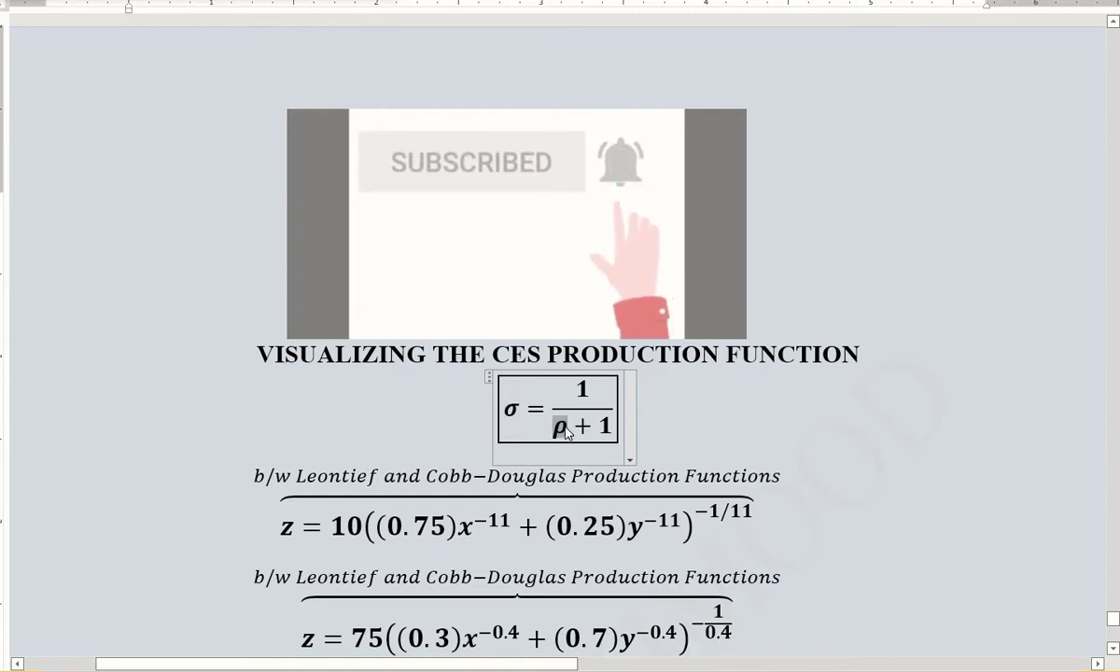
pyautogui.doubleClick(507, 409)
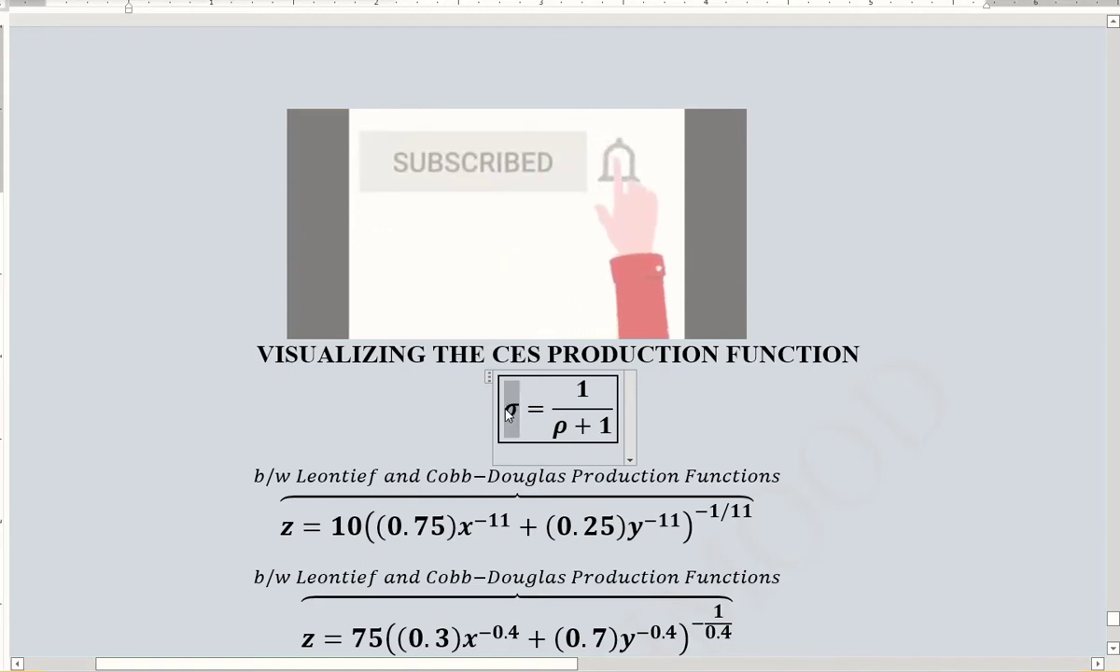
# Step: Highlight the first CES equation, z = 10((0.75)x^-11 + (0.25)y^-11)^(-1/11), its caption and the exponent 11 on y
pyautogui.click(408, 476)
pyautogui.moveTo(408, 477); pyautogui.dragTo(605, 477)
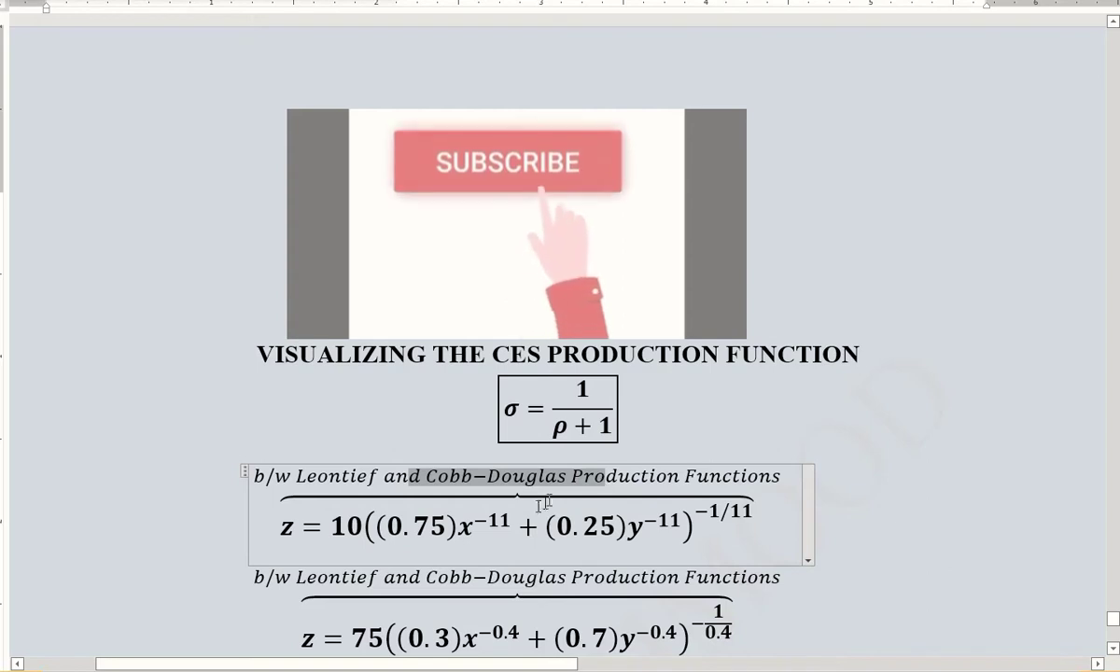
pyautogui.moveTo(283, 529); pyautogui.dragTo(626, 529)
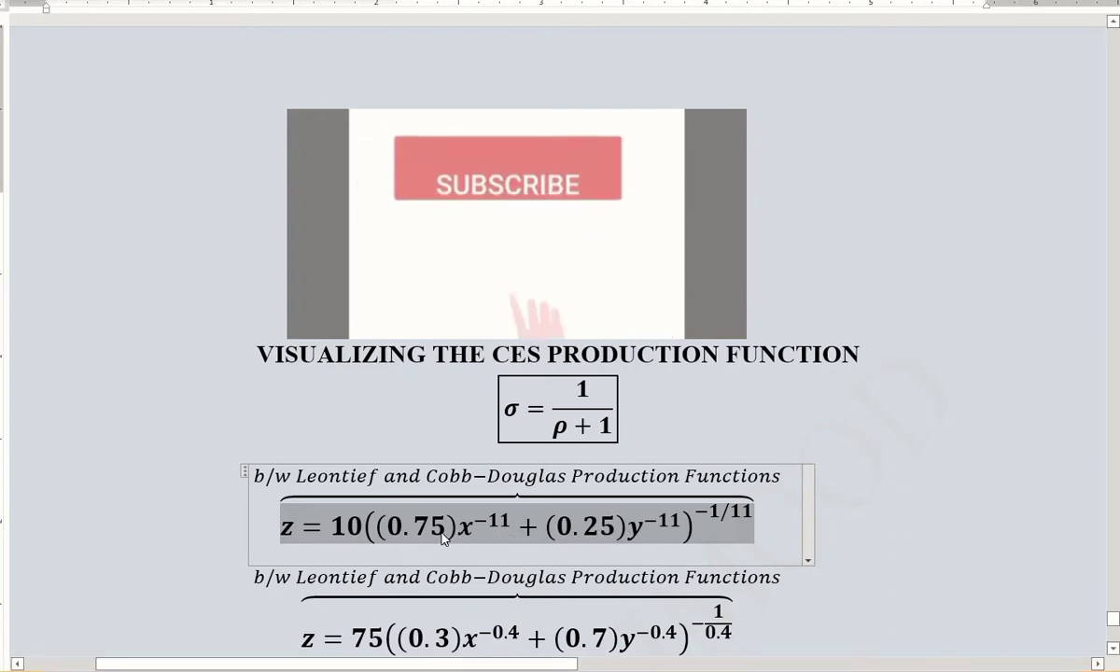
pyautogui.doubleClick(666, 527)
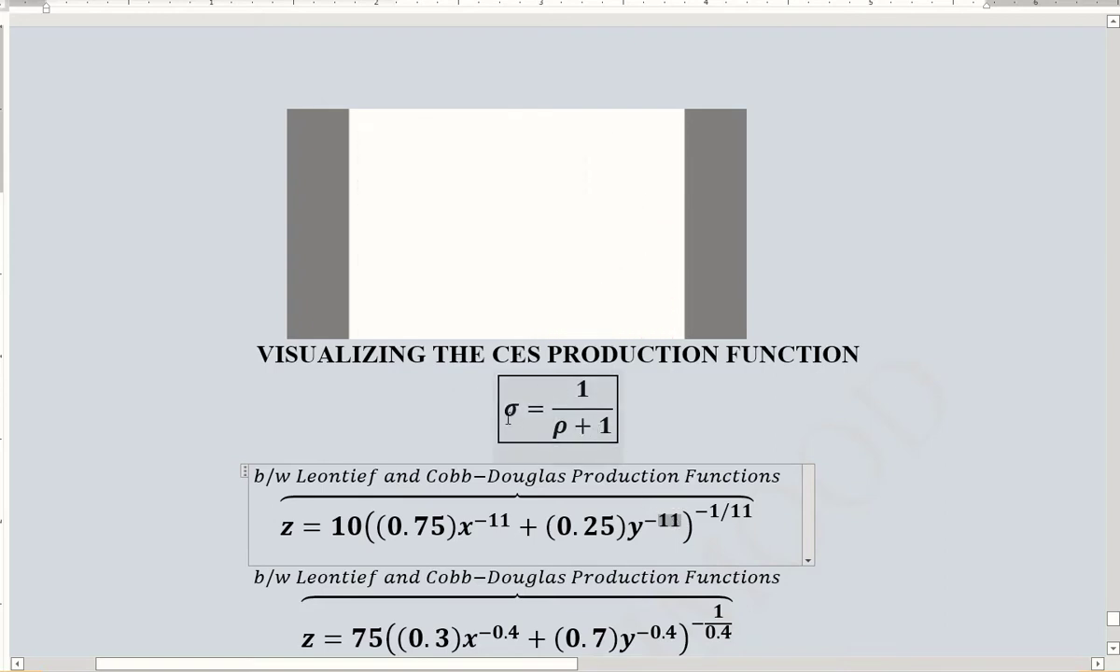
pyautogui.click(200, 117)
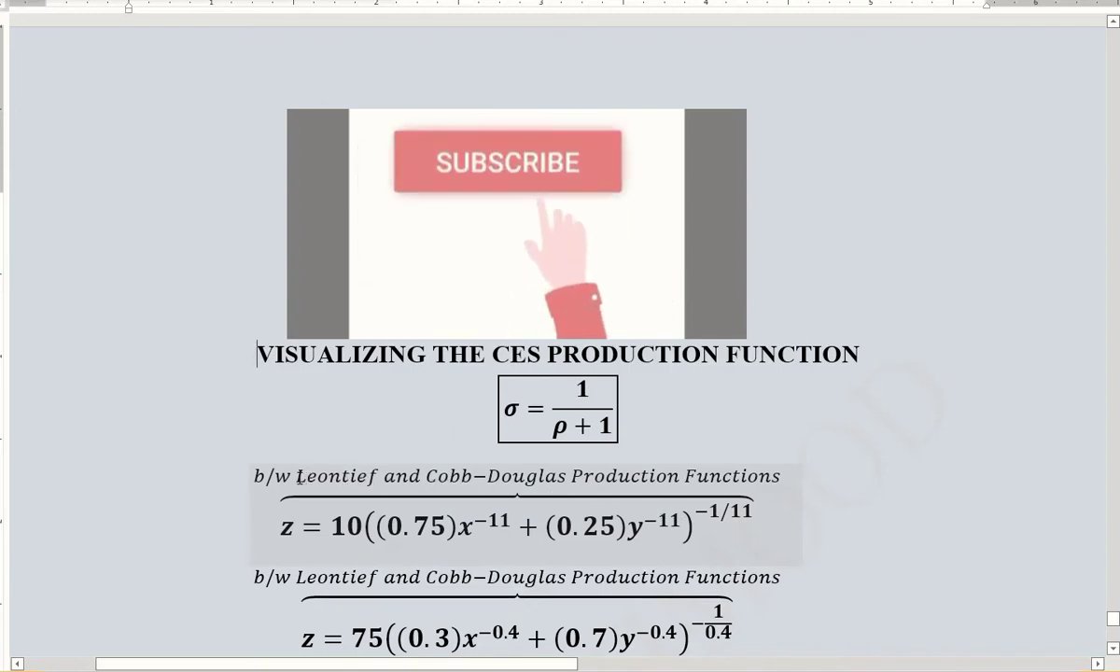
# Step: Examine the first equation's caption by highlighting its Leontief and Cobb-Douglas parts separately
pyautogui.moveTo(255, 476); pyautogui.dragTo(380, 479)
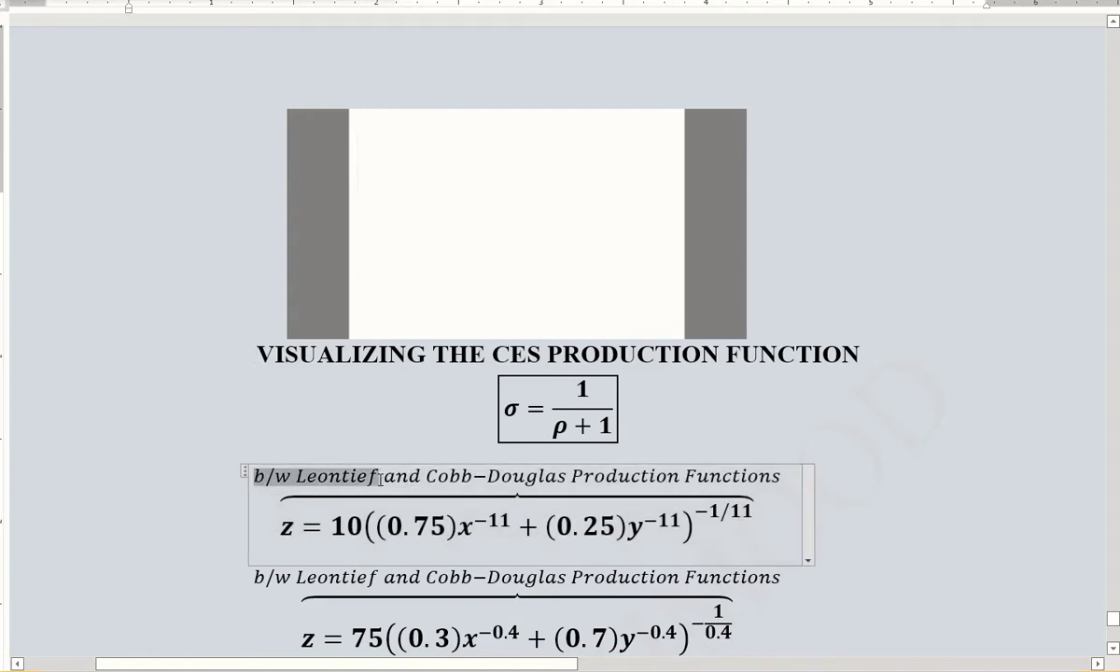
pyautogui.click(388, 479)
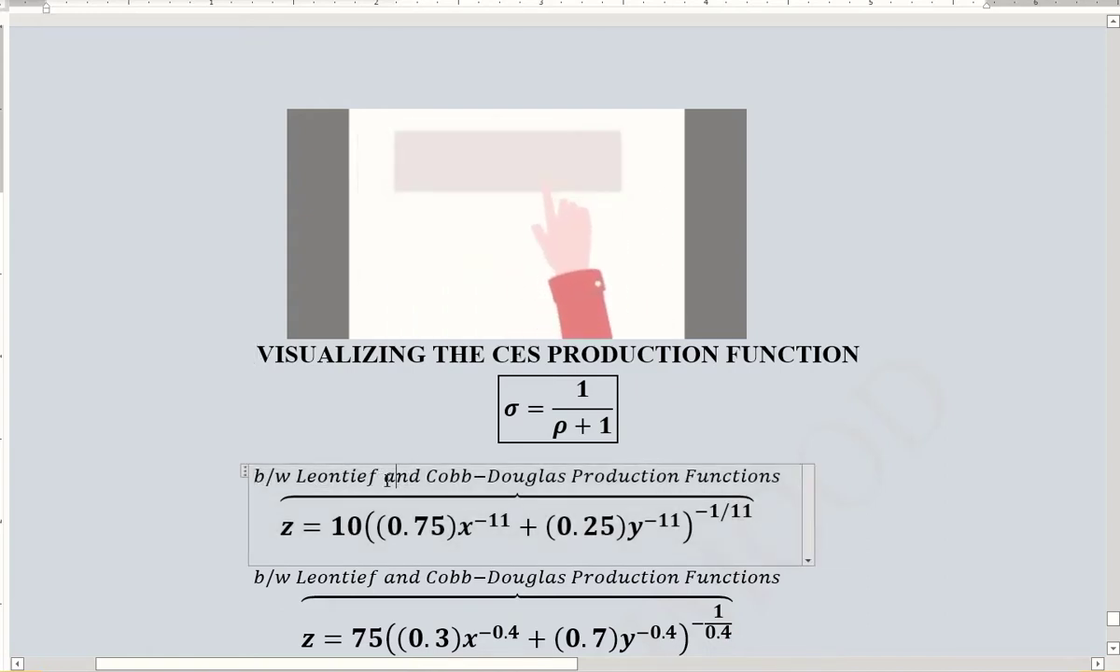
pyautogui.moveTo(389, 479); pyautogui.dragTo(740, 479)
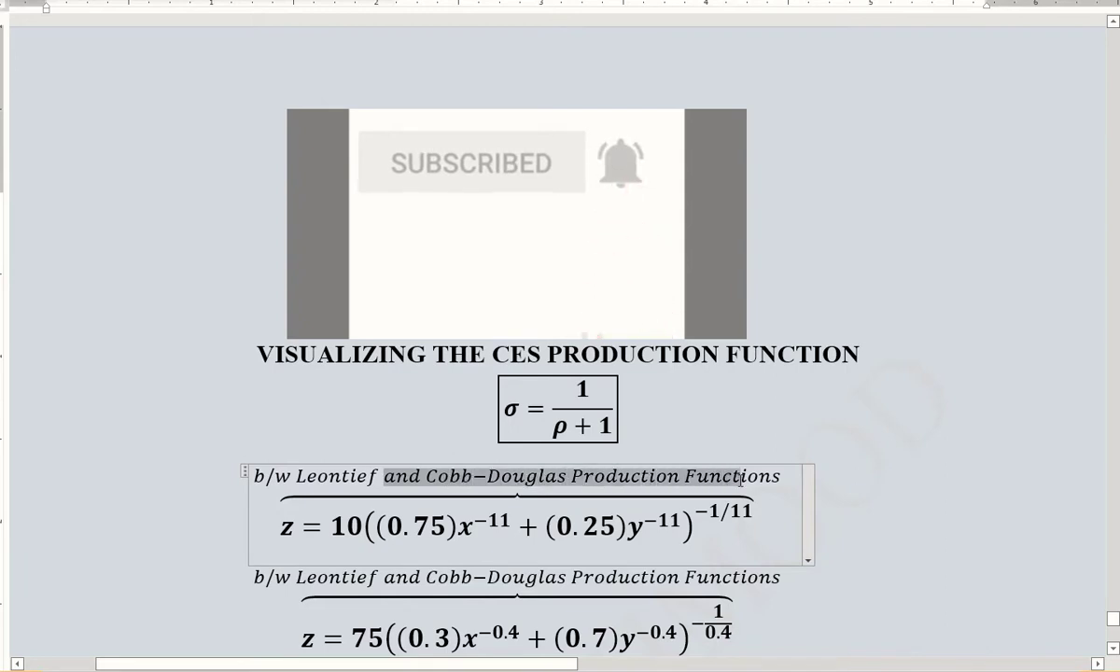
pyautogui.doubleClick(295, 479)
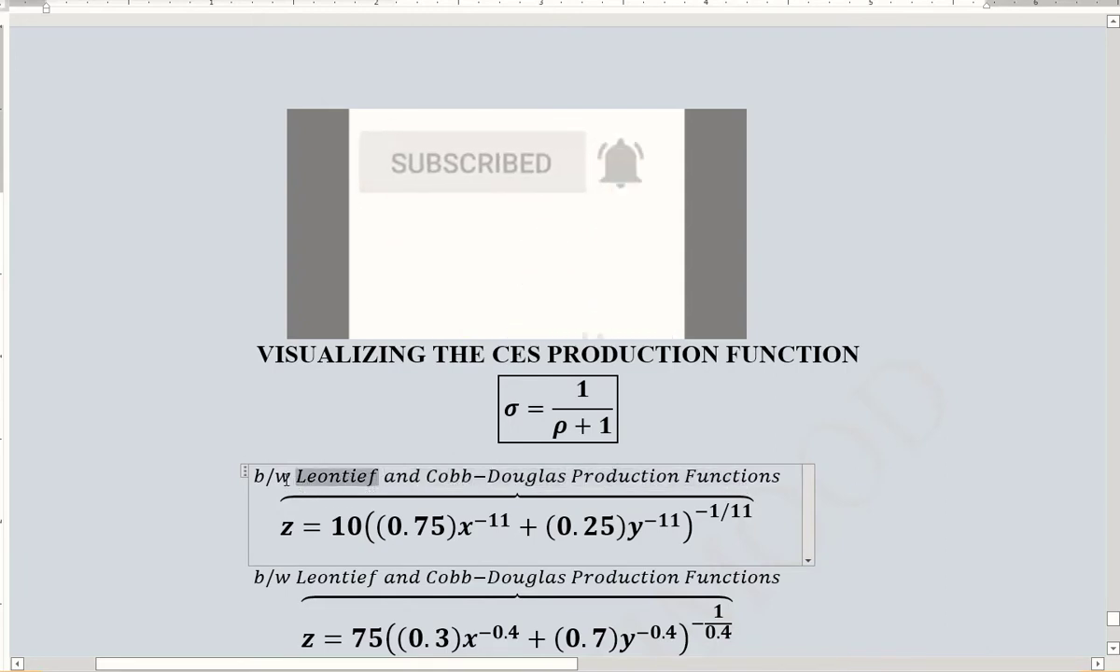
pyautogui.press('Left')
pyautogui.tripleClick(322, 477)
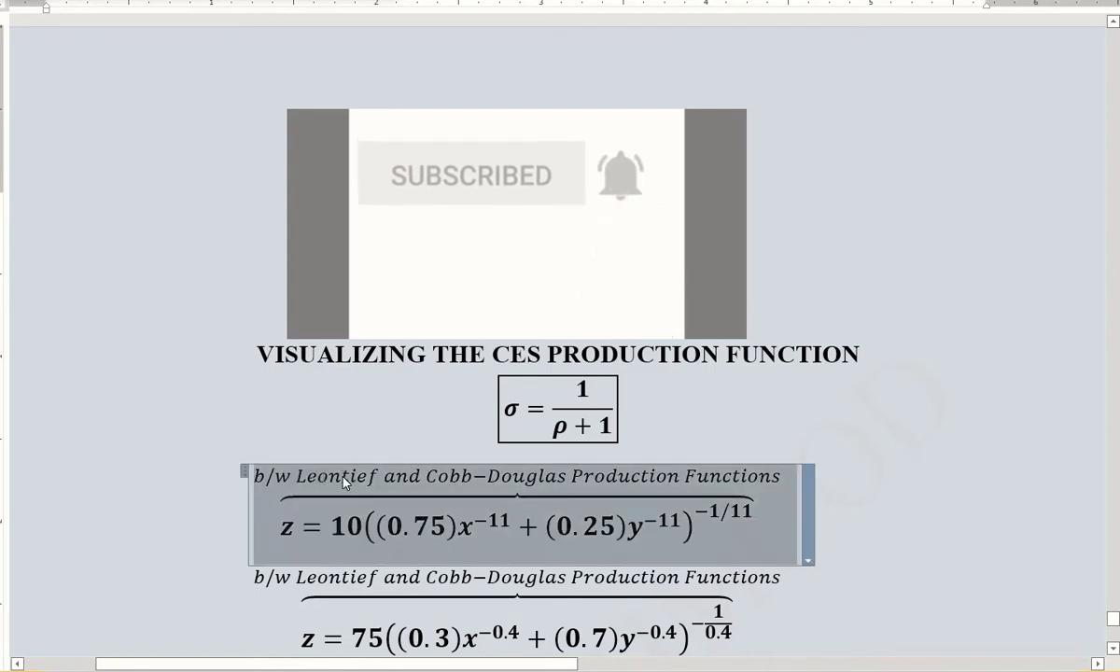
pyautogui.click(341, 477)
pyautogui.doubleClick(367, 477)
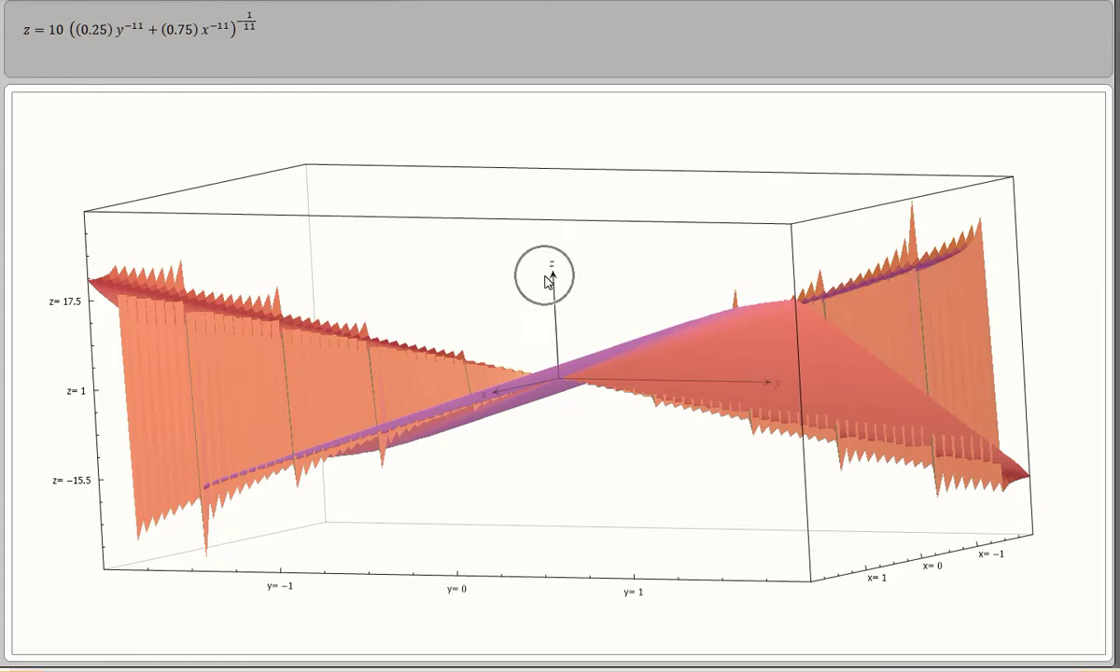
# Step: Switch to the 3D graph of the first CES equation and examine its surface and axes from different angles
pyautogui.click(771, 405)
pyautogui.click(502, 390)
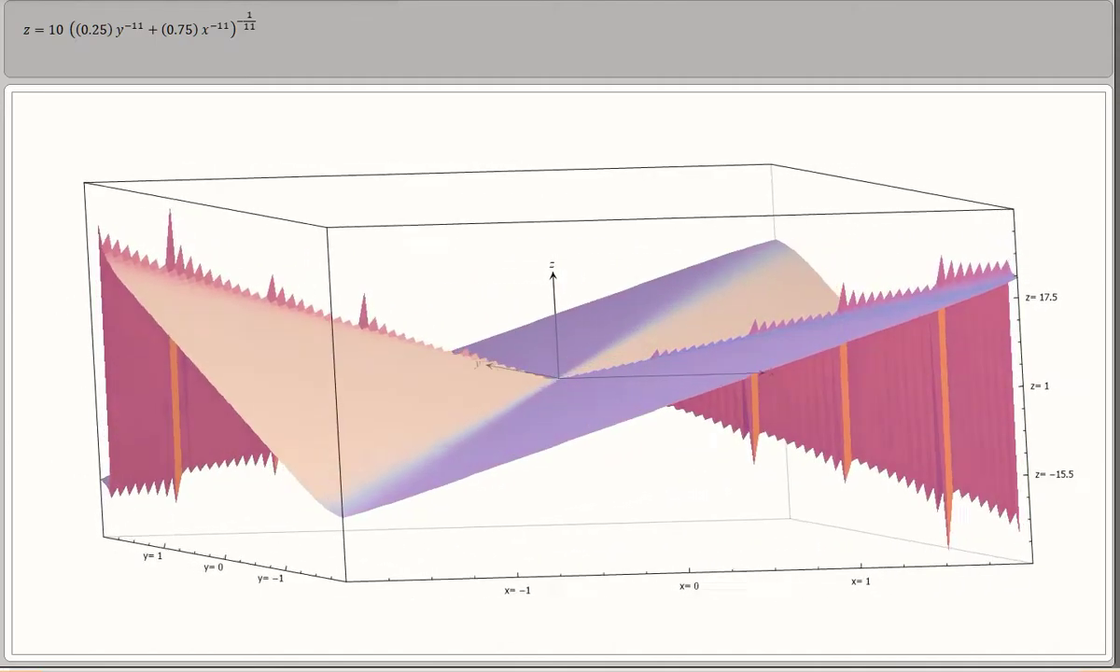
pyautogui.click(217, 289)
pyautogui.moveTo(220, 295); pyautogui.dragTo(752, 424)
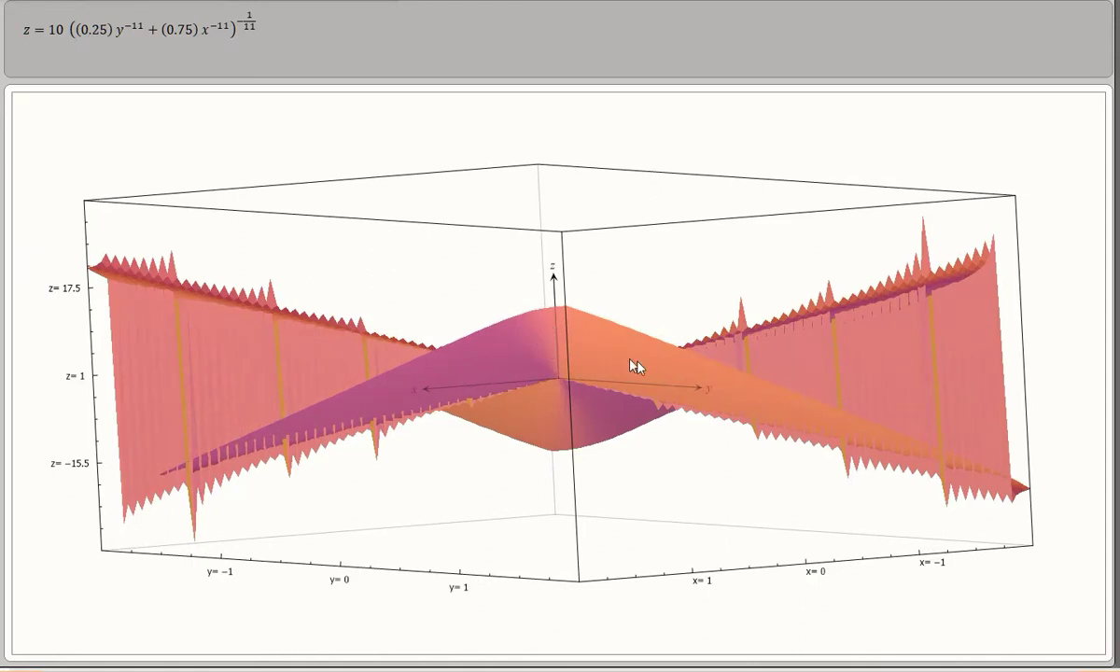
pyautogui.click(533, 331)
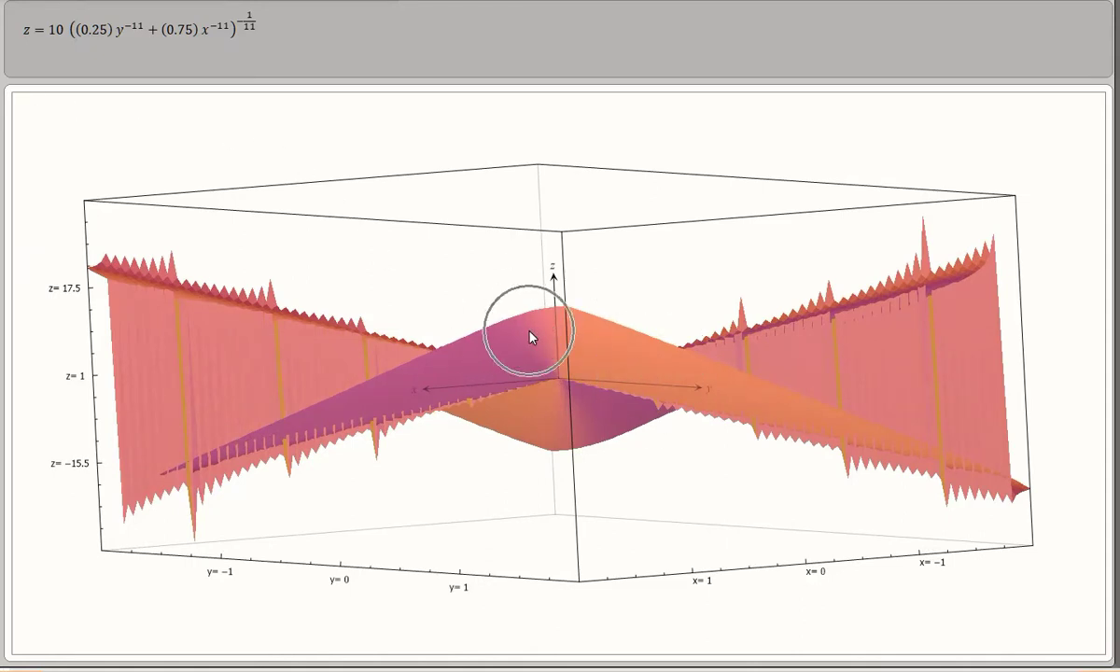
pyautogui.click(569, 329)
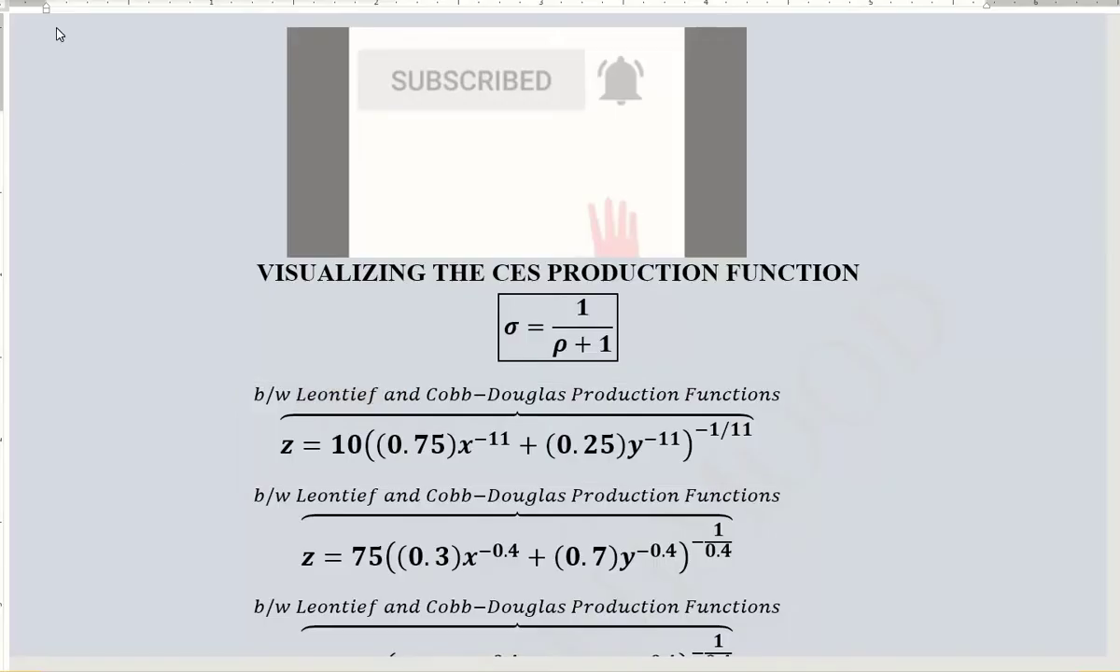
# Step: Return to the document and highlight the caption, formula and 0.4 exponent of the equation with coefficients 0.3 and 0.7 and negative exponents
pyautogui.scroll(-2, 381, 439)
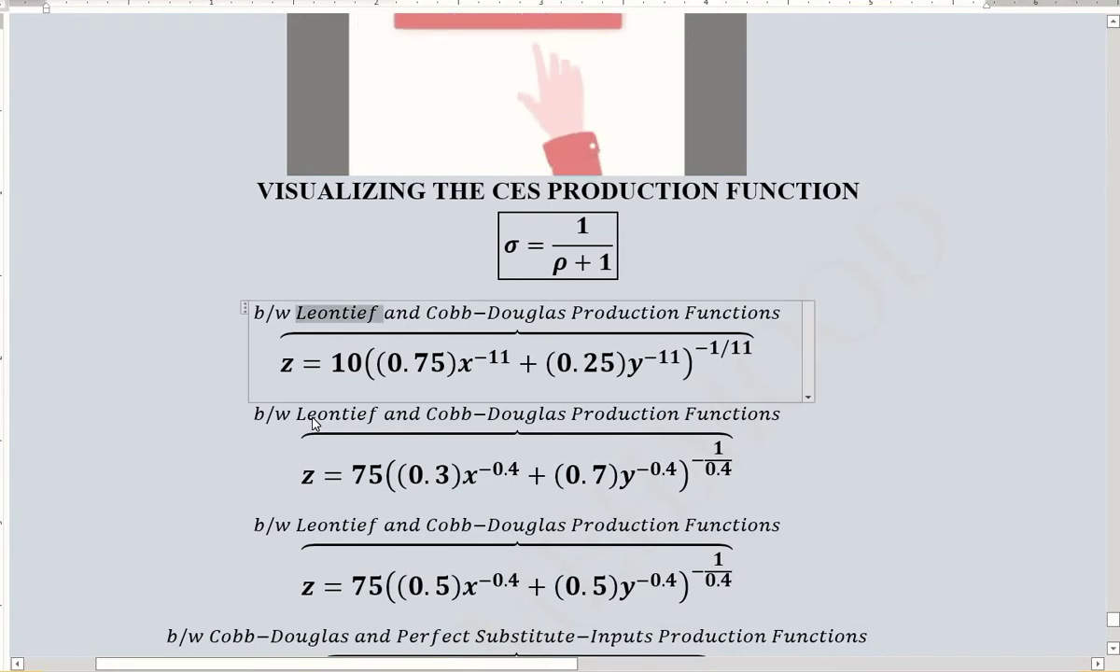
pyautogui.moveTo(305, 414); pyautogui.dragTo(733, 412)
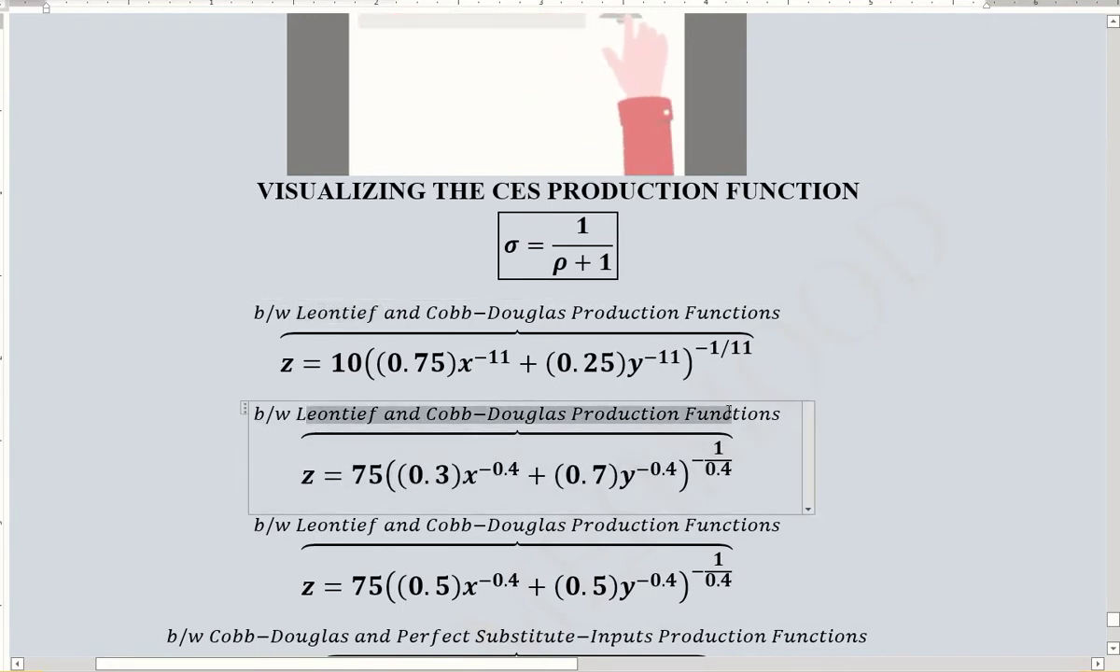
pyautogui.scroll(-2, 613, 447)
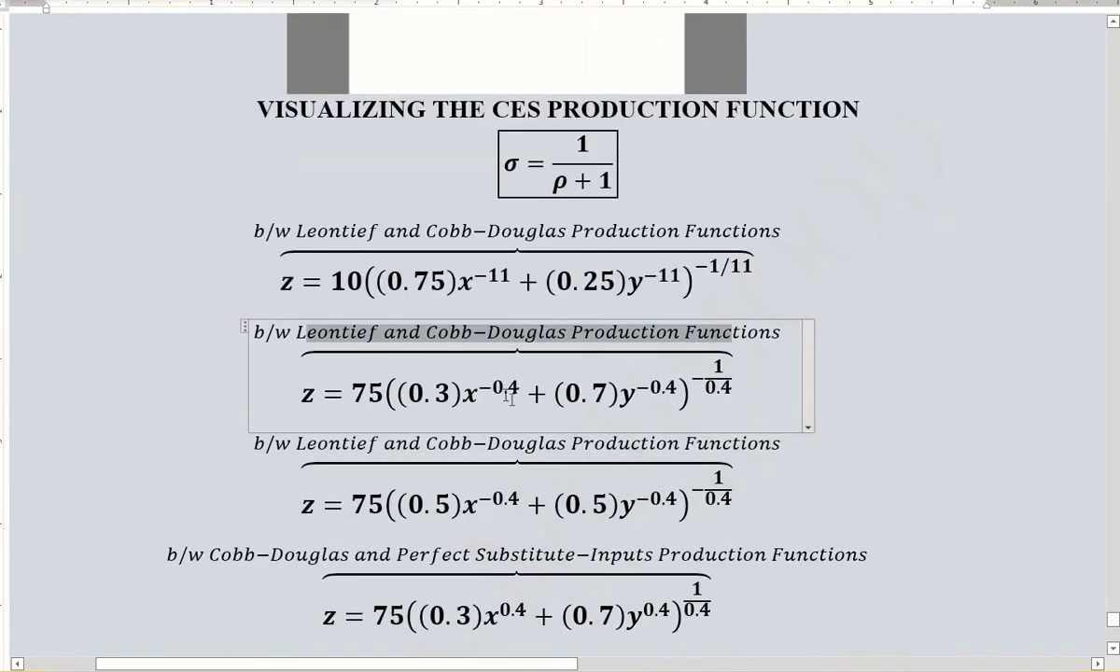
pyautogui.tripleClick(316, 393)
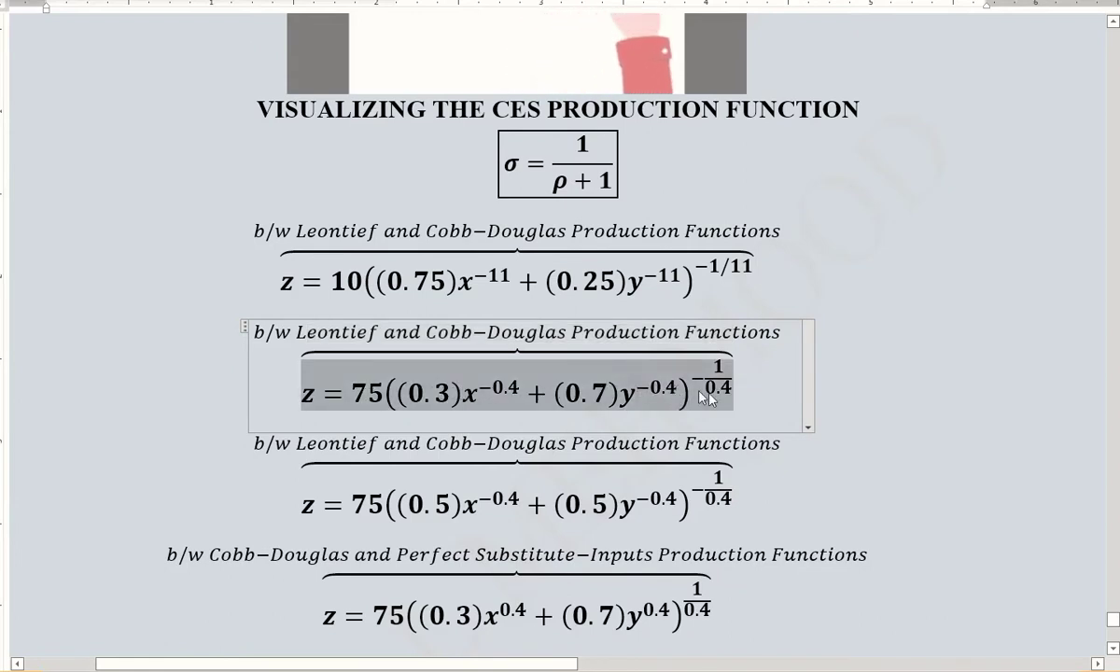
pyautogui.click(656, 389)
pyautogui.moveTo(653, 389); pyautogui.dragTo(674, 392)
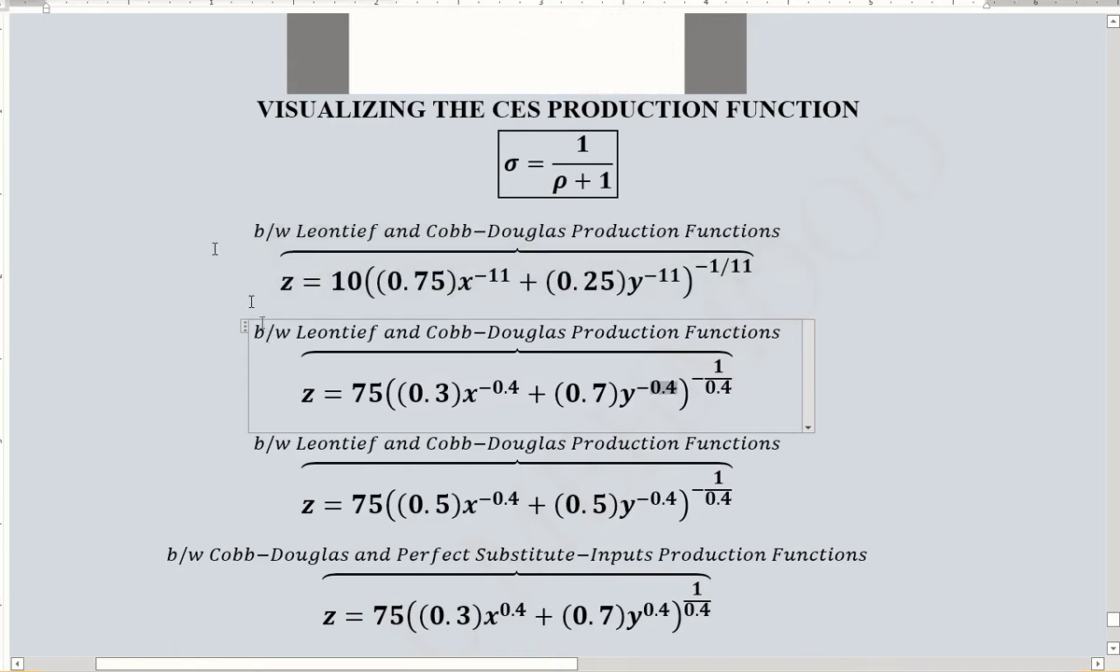
pyautogui.click(609, 383)
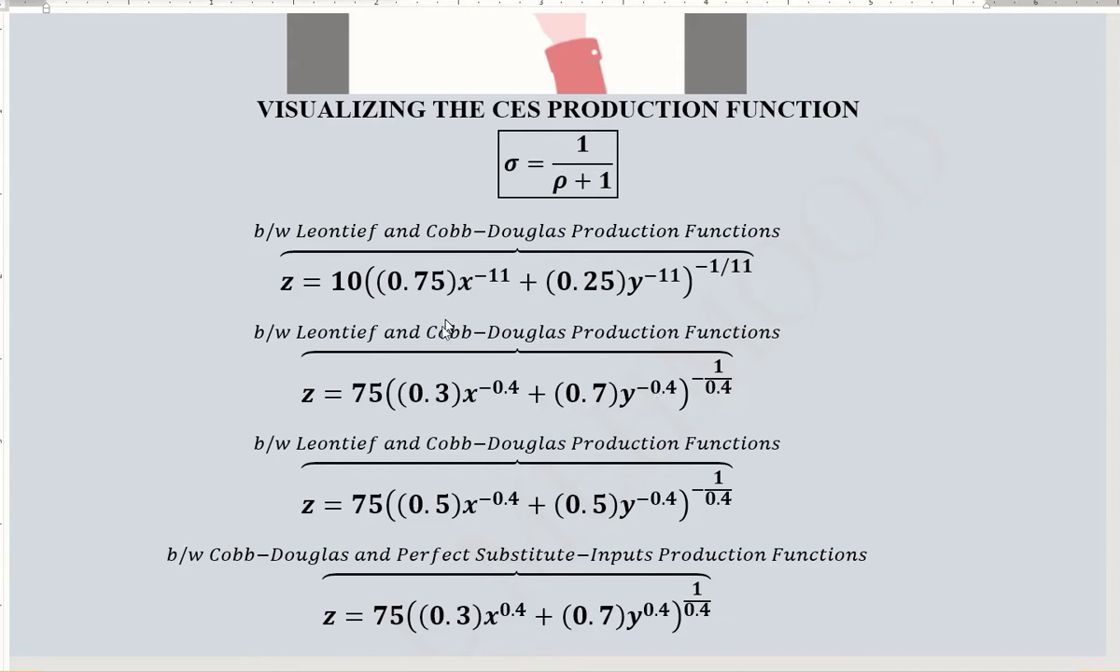
pyautogui.click(413, 319)
pyautogui.moveTo(438, 332); pyautogui.dragTo(781, 343)
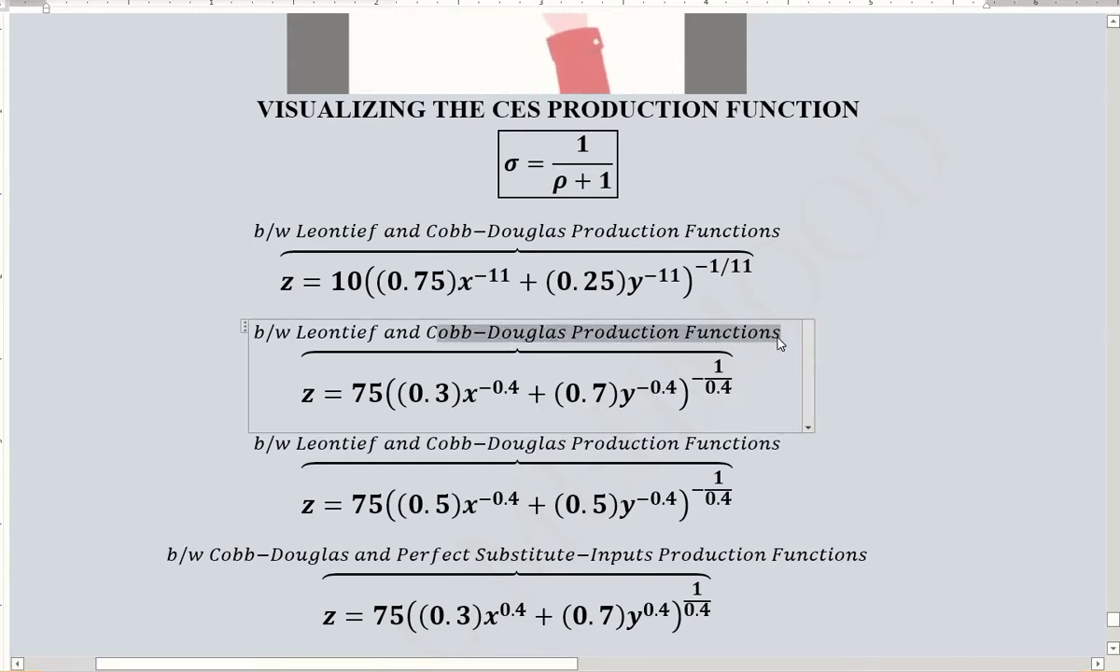
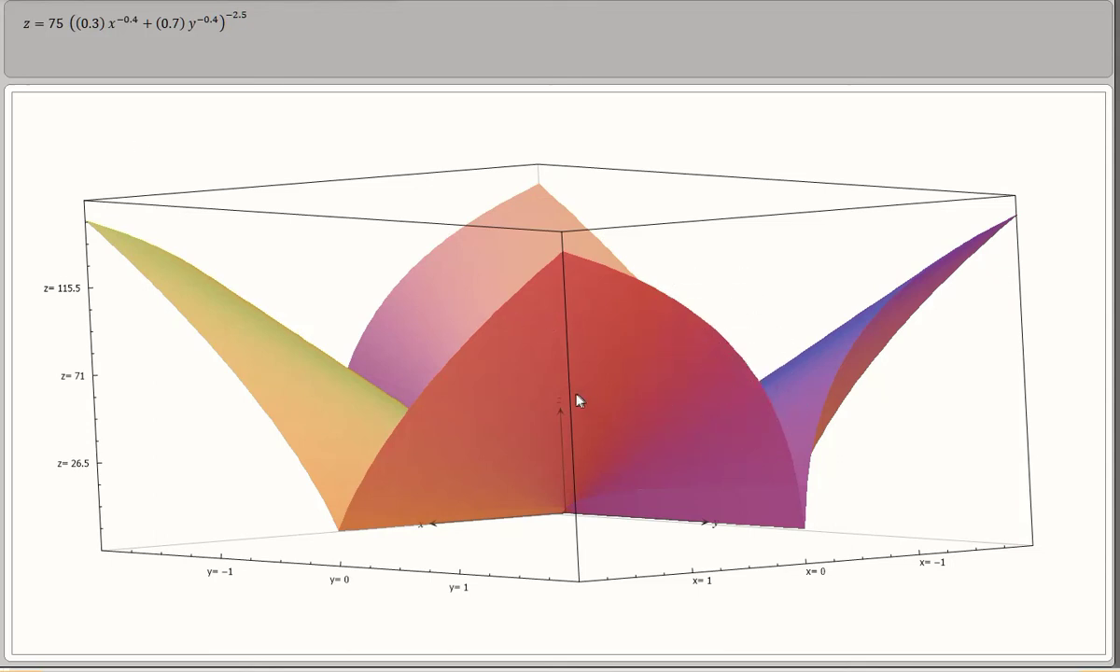
# Step: Switch to the 3D graph of z = 75((0.3)x^-0.4 + (0.7)y^-0.4)^-2.5 and examine its formula and surface
pyautogui.click(171, 33)
pyautogui.click(170, 30)
pyautogui.click(743, 382)
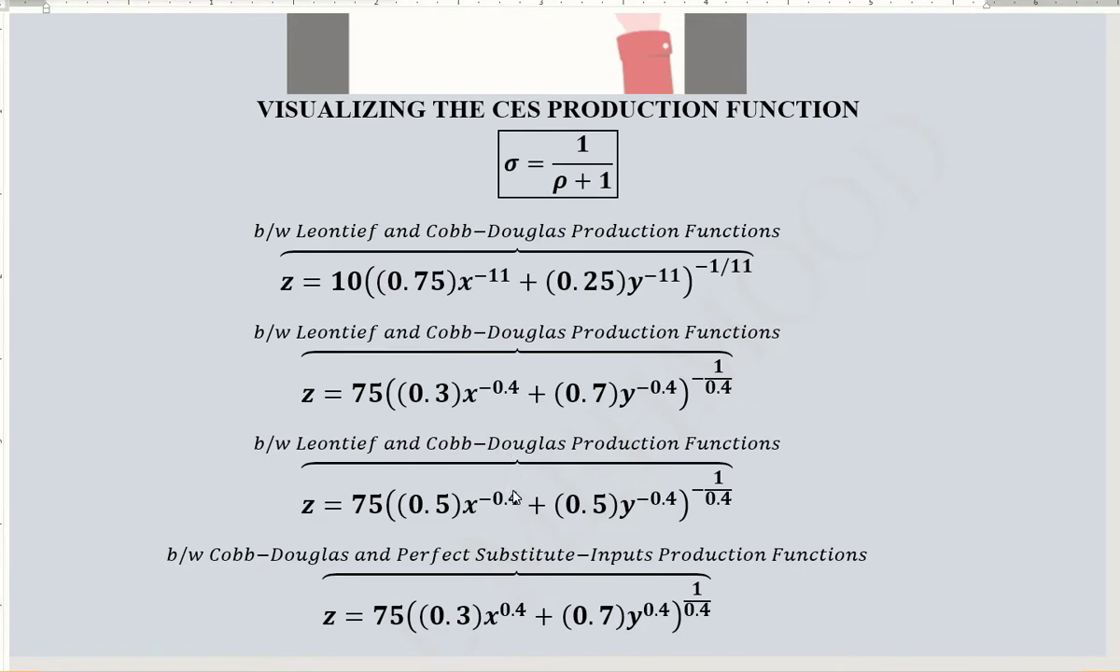
# Step: Highlight both 0.5 coefficients in the third CES equation and examine its 3D surface graph
pyautogui.click(574, 504)
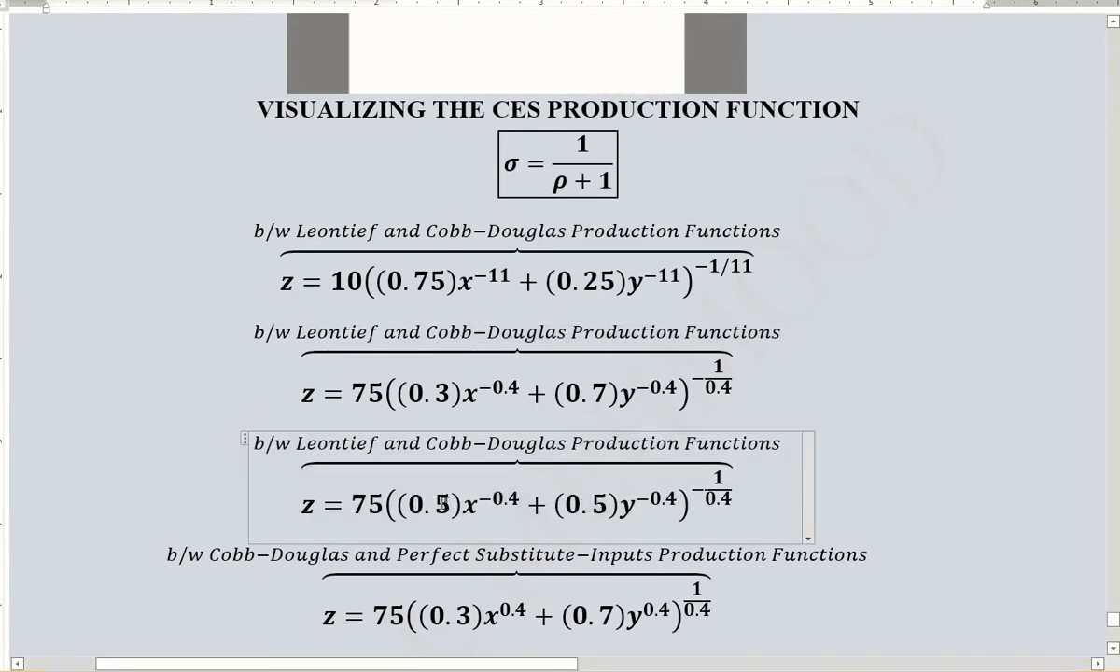
pyautogui.moveTo(444, 505); pyautogui.dragTo(413, 504)
pyautogui.moveTo(568, 504); pyautogui.dragTo(607, 505)
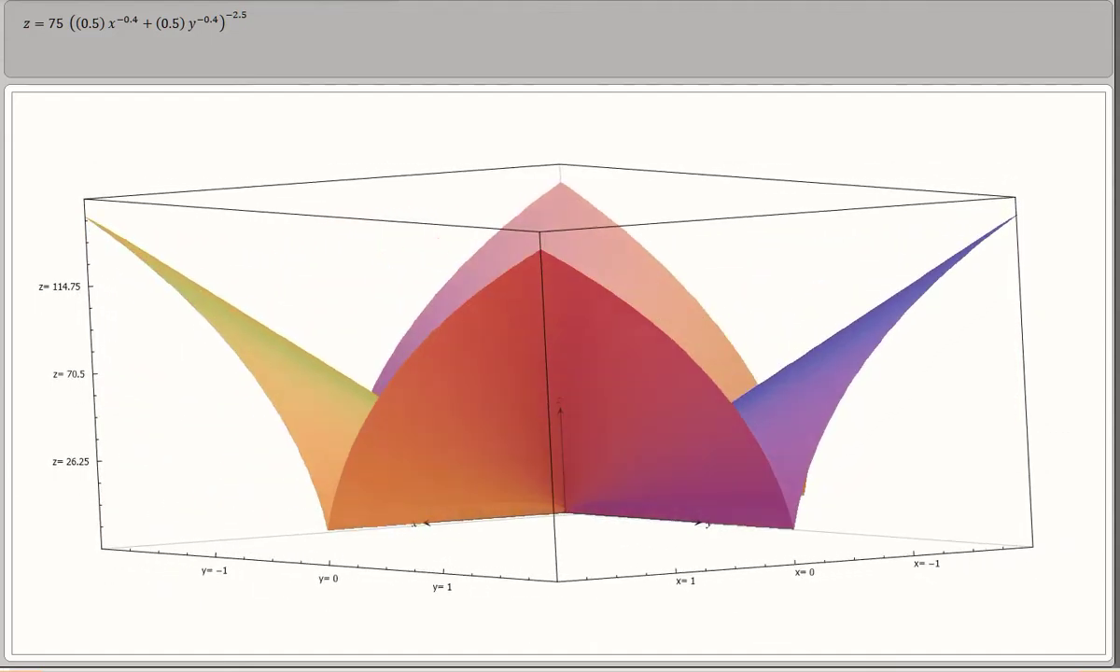
pyautogui.click(411, 378)
pyautogui.click(422, 534)
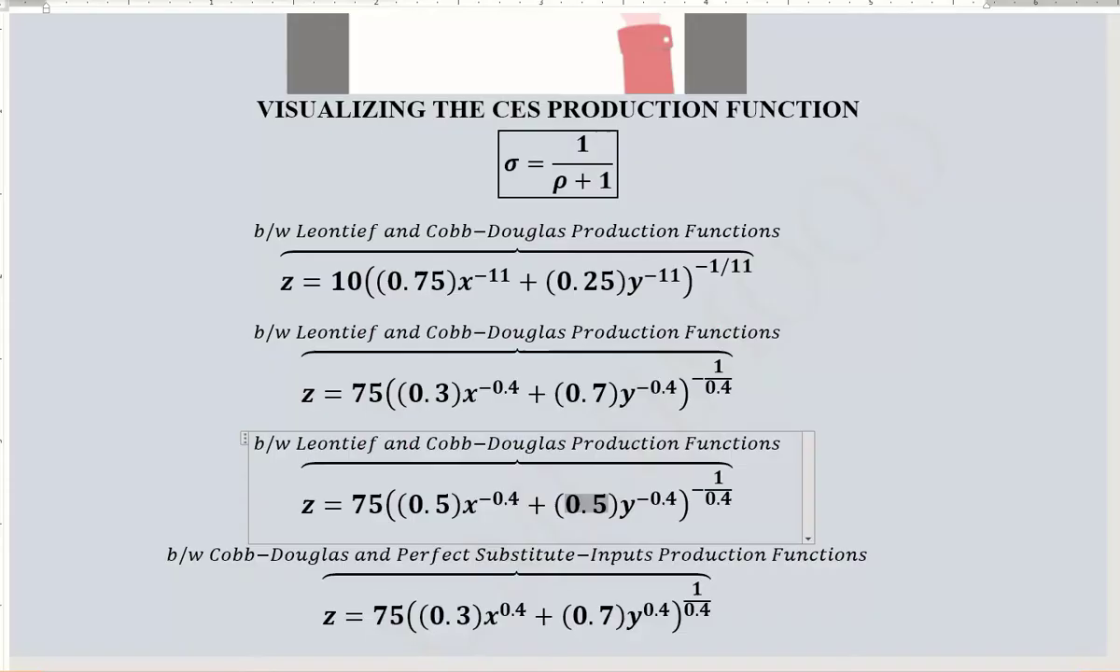
# Step: Back in the document, highlight the x exponent 0.4 and the outer exponent 1/0.4 in the Cobb-Douglas and Perfect Substitute-Inputs equation
pyautogui.click(475, 362)
pyautogui.scroll(-1, 476, 362)
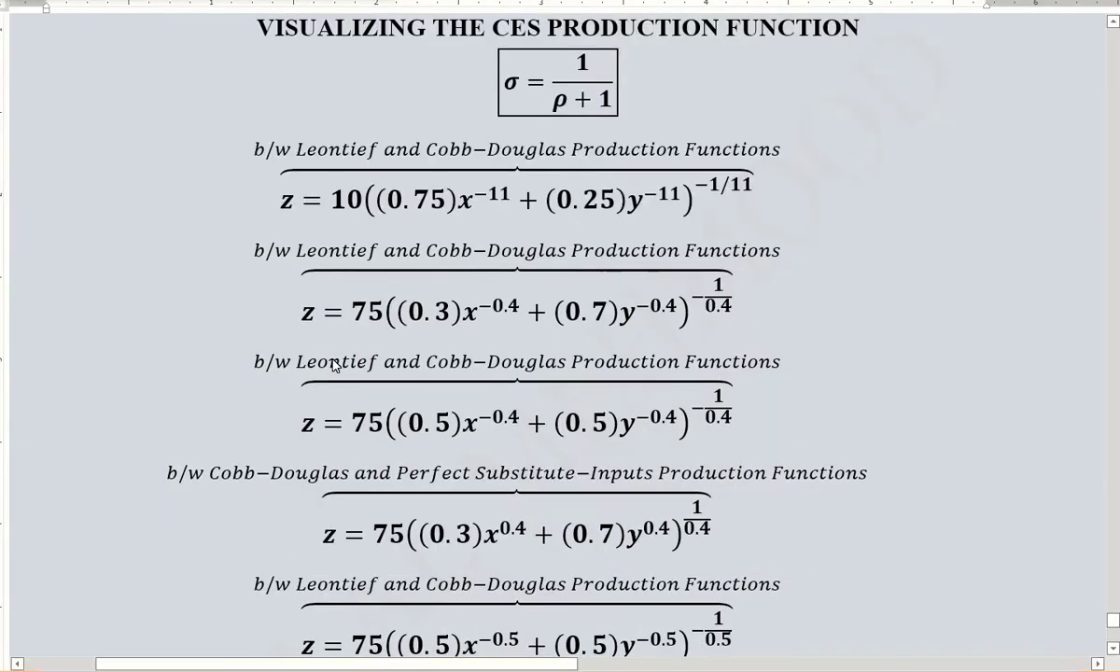
pyautogui.click(500, 528)
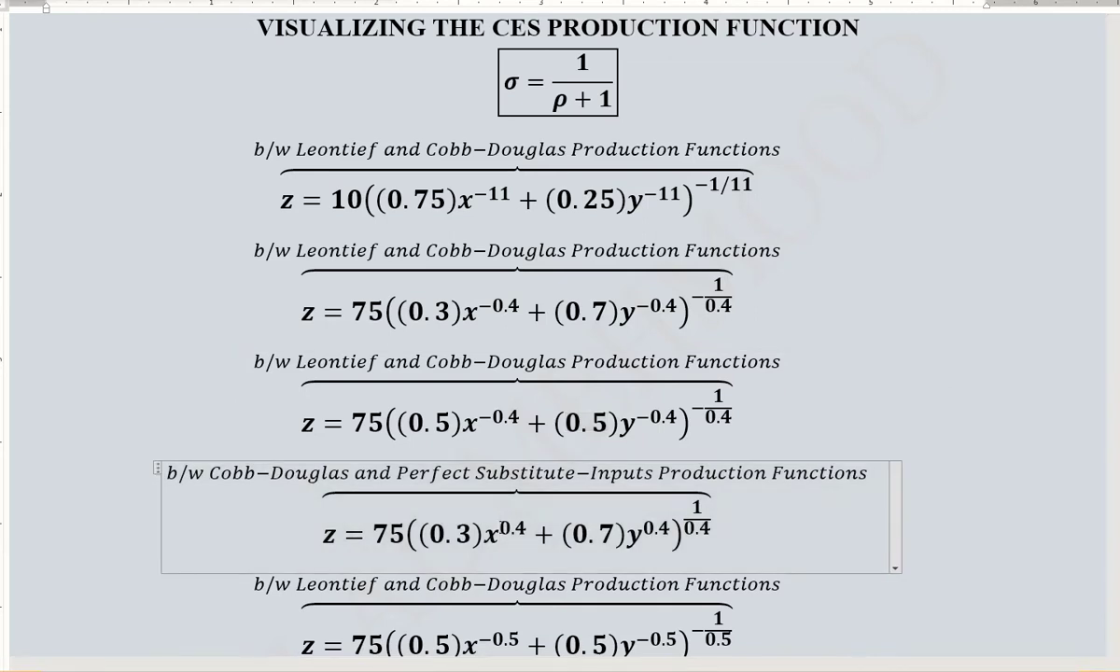
pyautogui.doubleClick(514, 530)
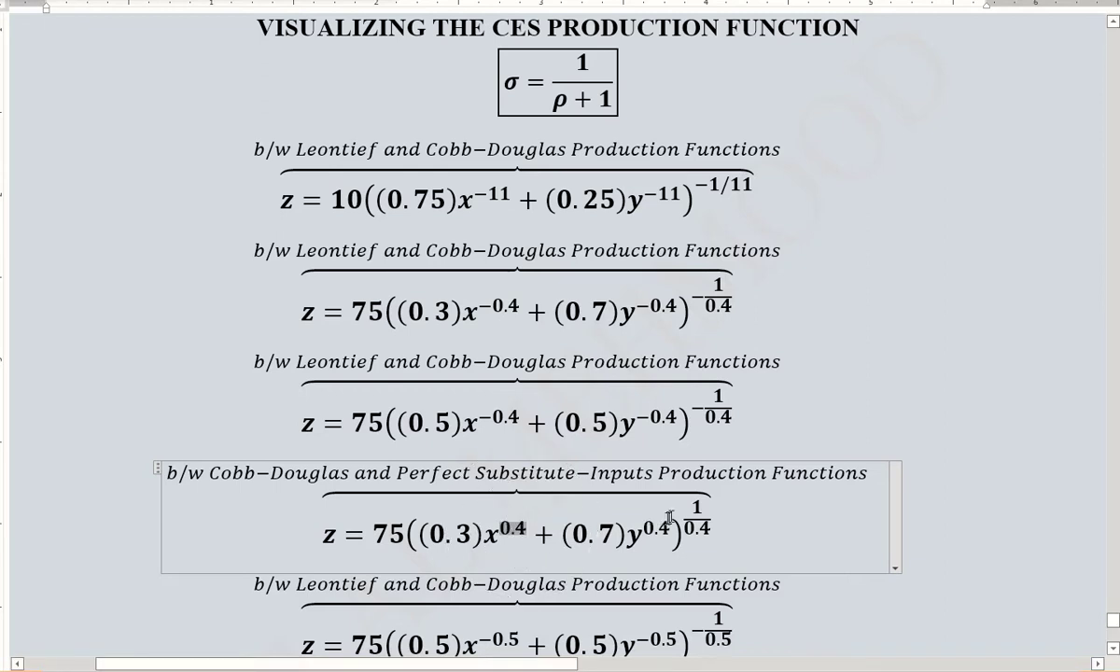
pyautogui.doubleClick(700, 527)
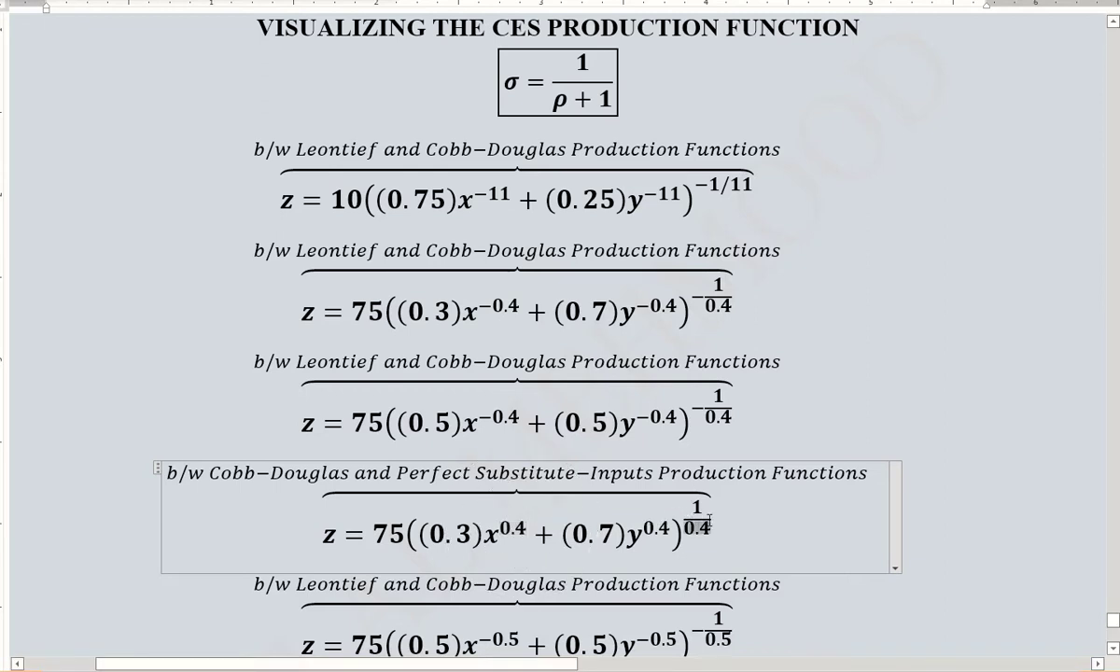
pyautogui.moveTo(710, 520); pyautogui.dragTo(708, 513)
pyautogui.click(707, 516)
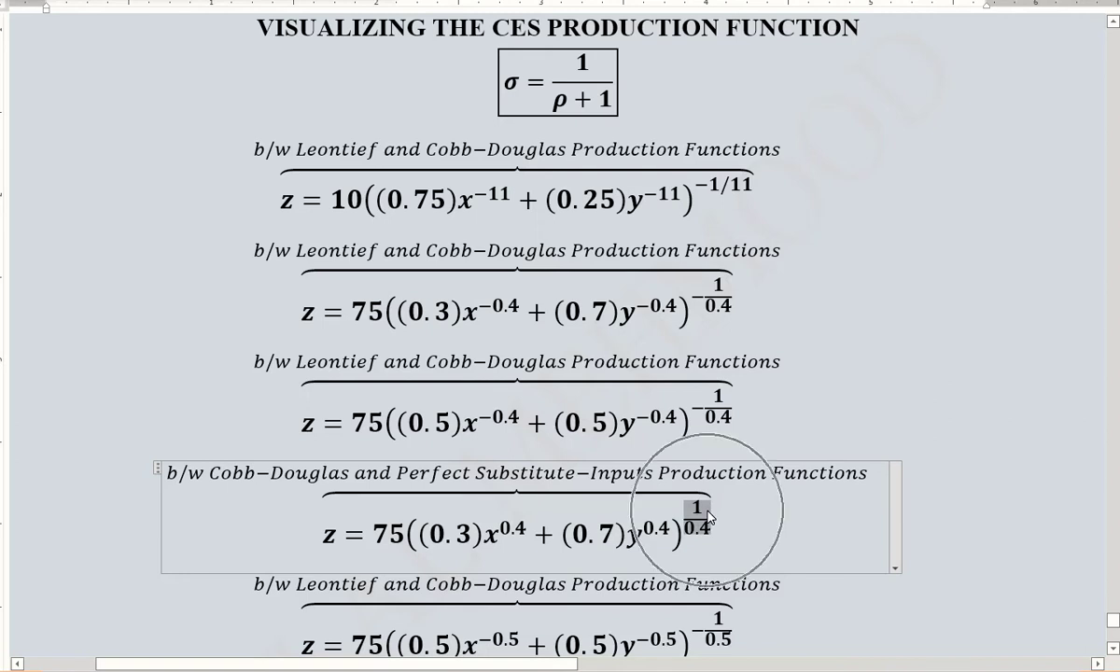
# Step: Highlight the y exponent 0.4 in the 0.3/0.7 equation and examine the formula and surface of its 3D graph
pyautogui.doubleClick(661, 529)
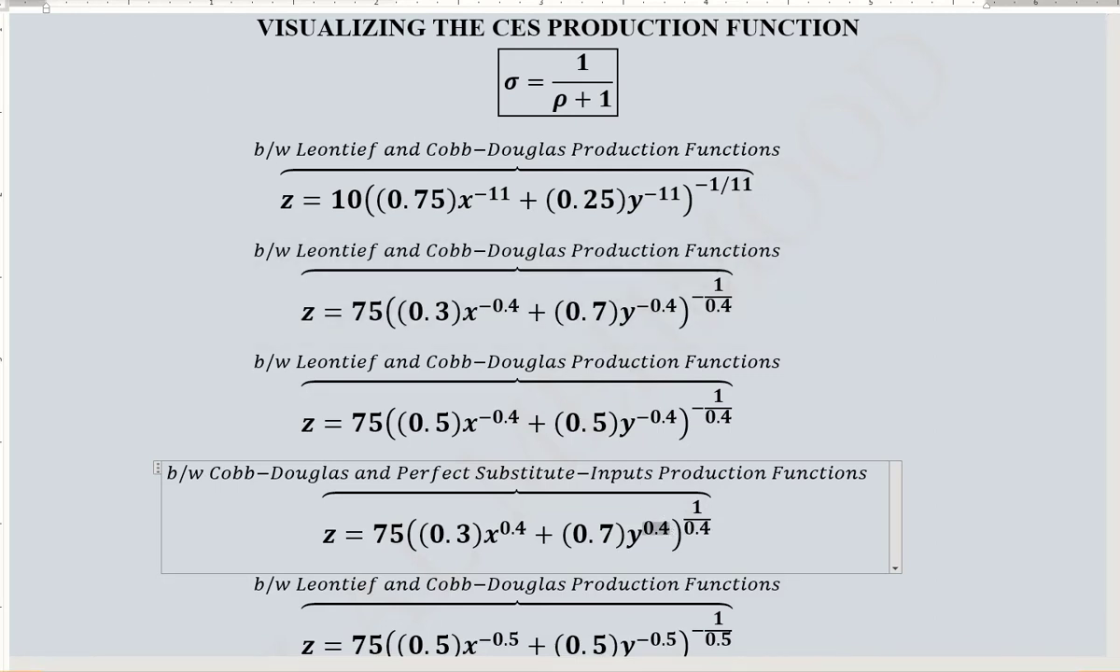
pyautogui.click(658, 530)
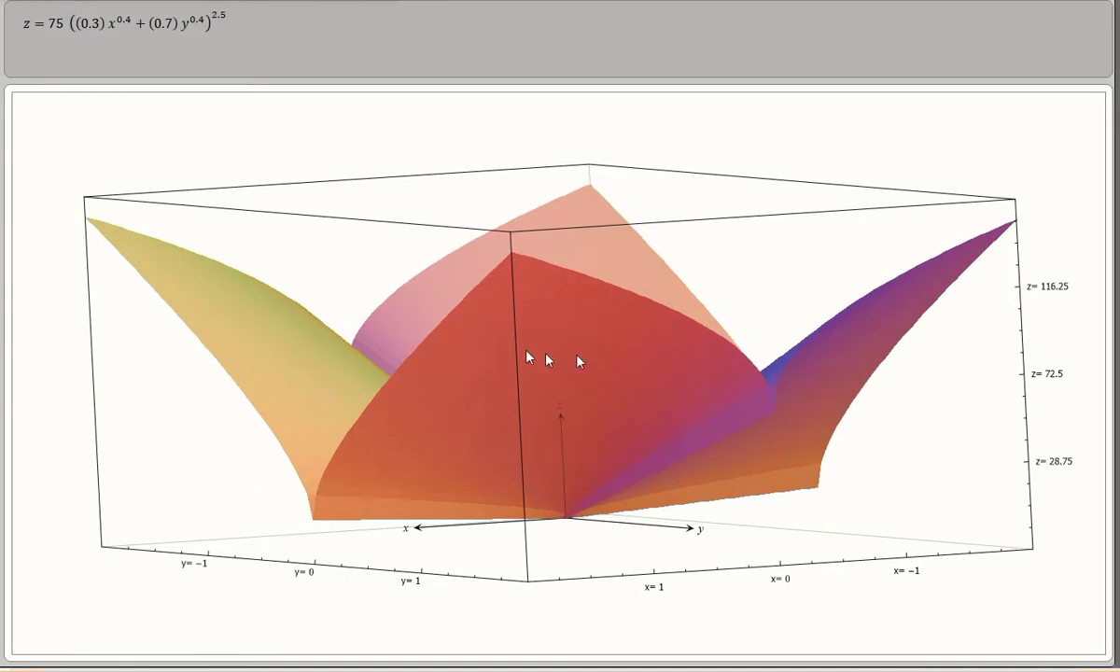
pyautogui.click(653, 494)
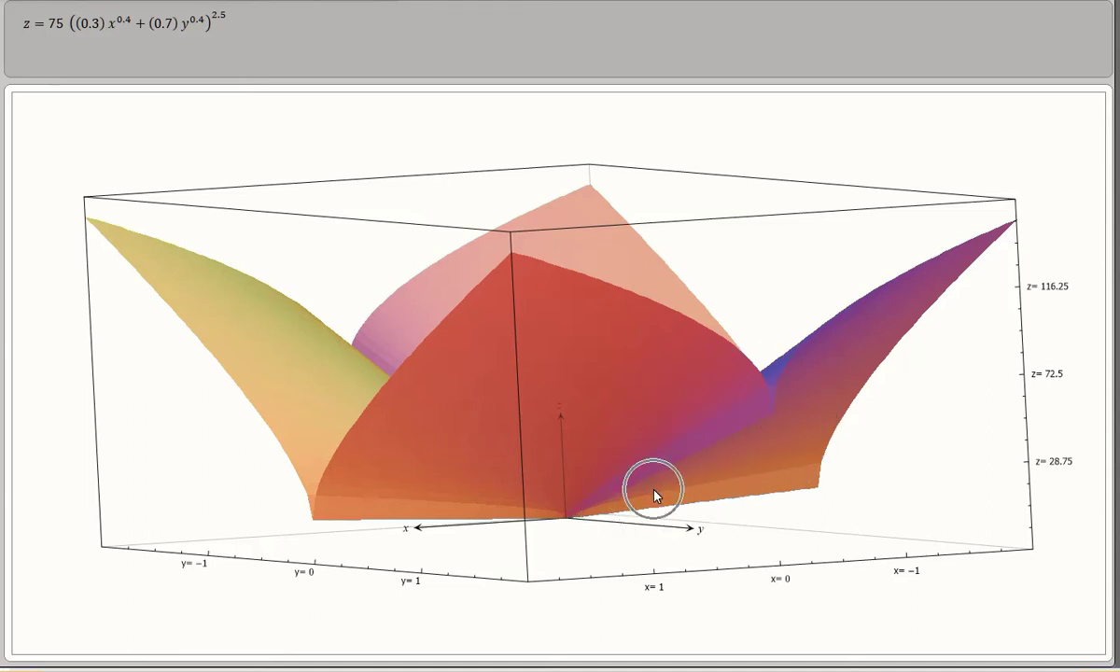
pyautogui.click(163, 30)
pyautogui.click(163, 30)
# Step: Rotate the 3D graph of z = 75((0.3)x^0.4 + (0.7)y^0.4)^2.5 and examine its surface from other sides against the formula
pyautogui.moveTo(523, 280); pyautogui.dragTo(186, 289)
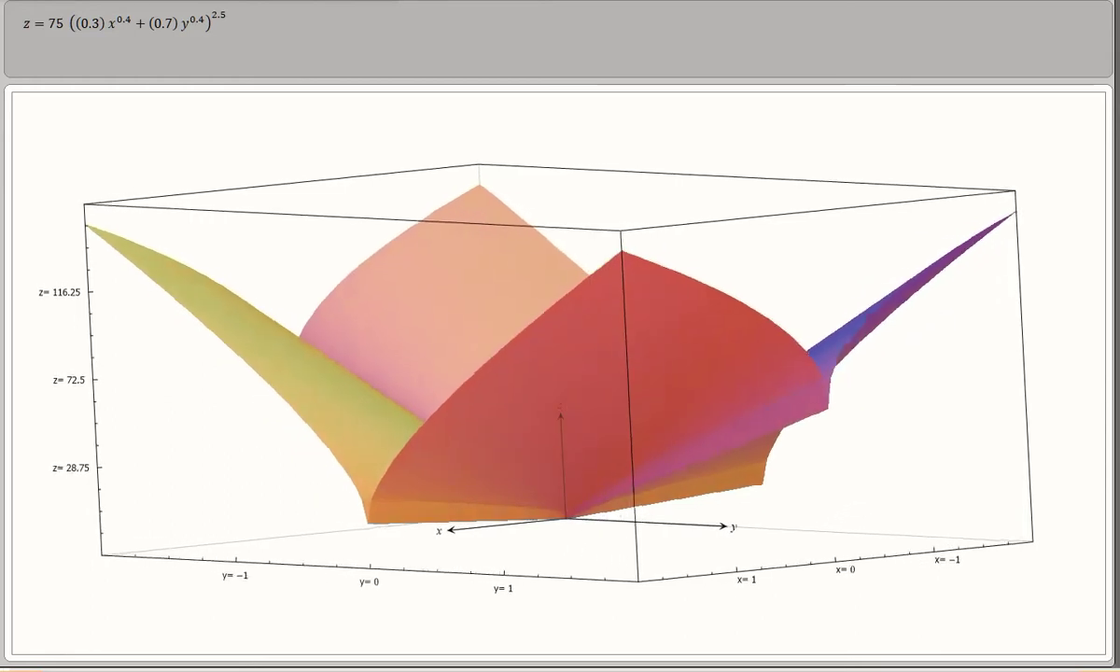
pyautogui.click(470, 526)
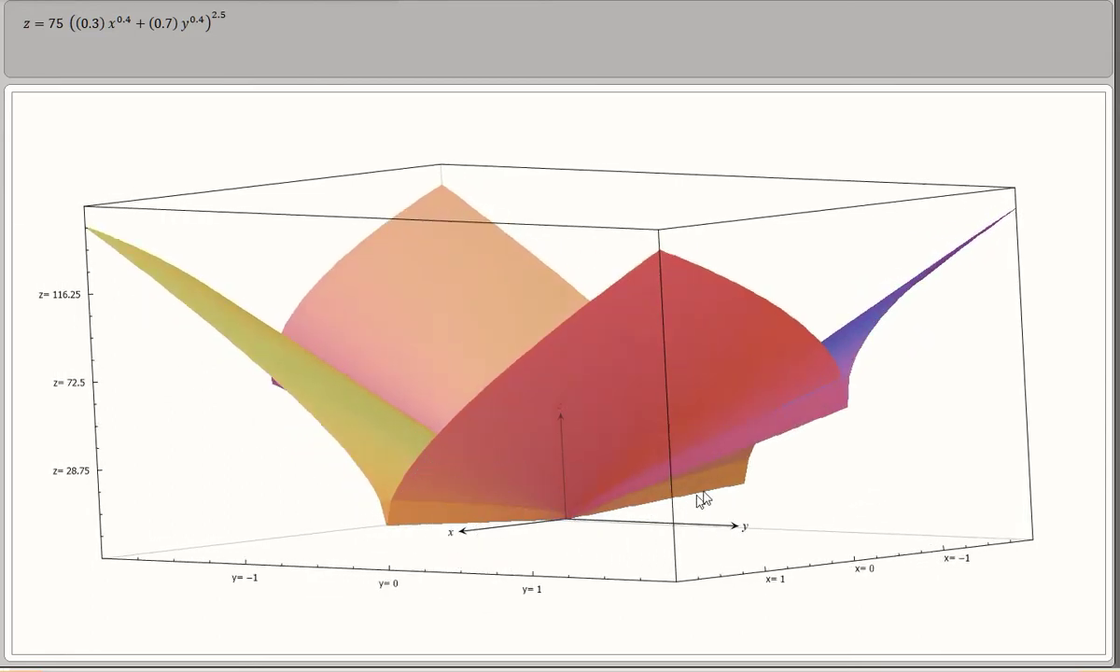
pyautogui.click(737, 406)
pyautogui.click(770, 454)
pyautogui.click(694, 431)
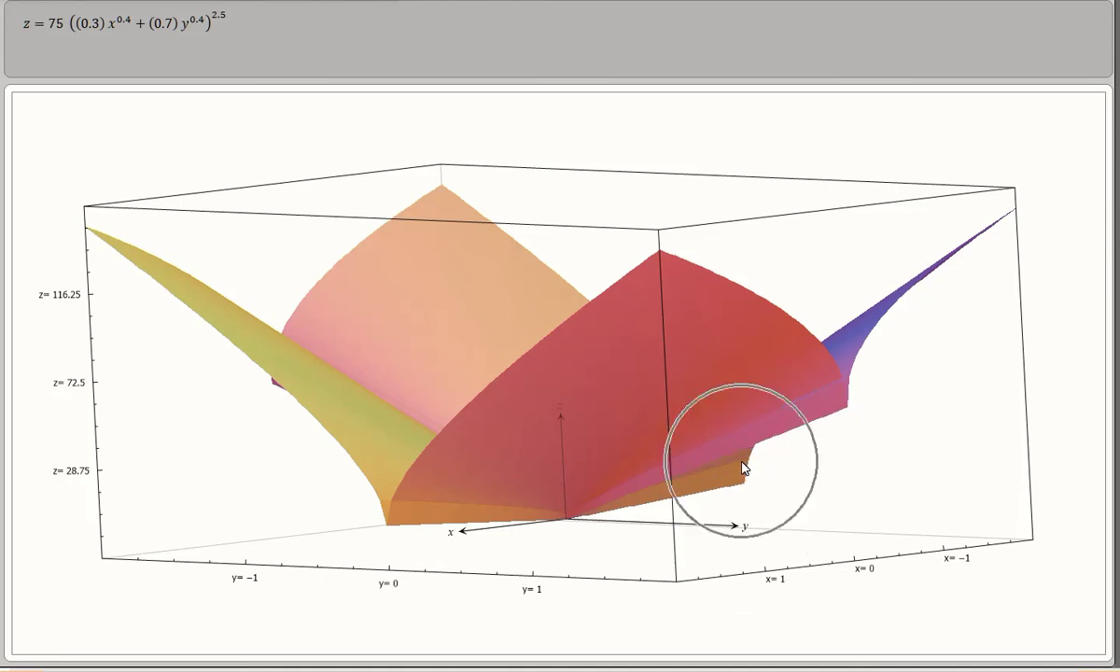
pyautogui.click(92, 26)
pyautogui.click(160, 33)
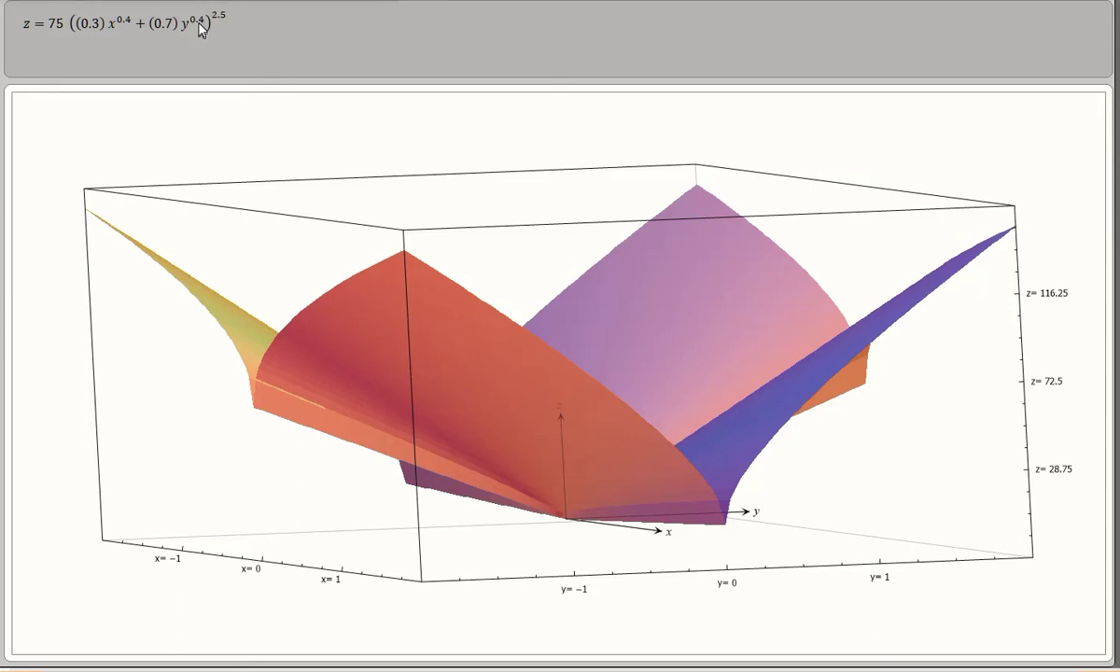
pyautogui.click(205, 317)
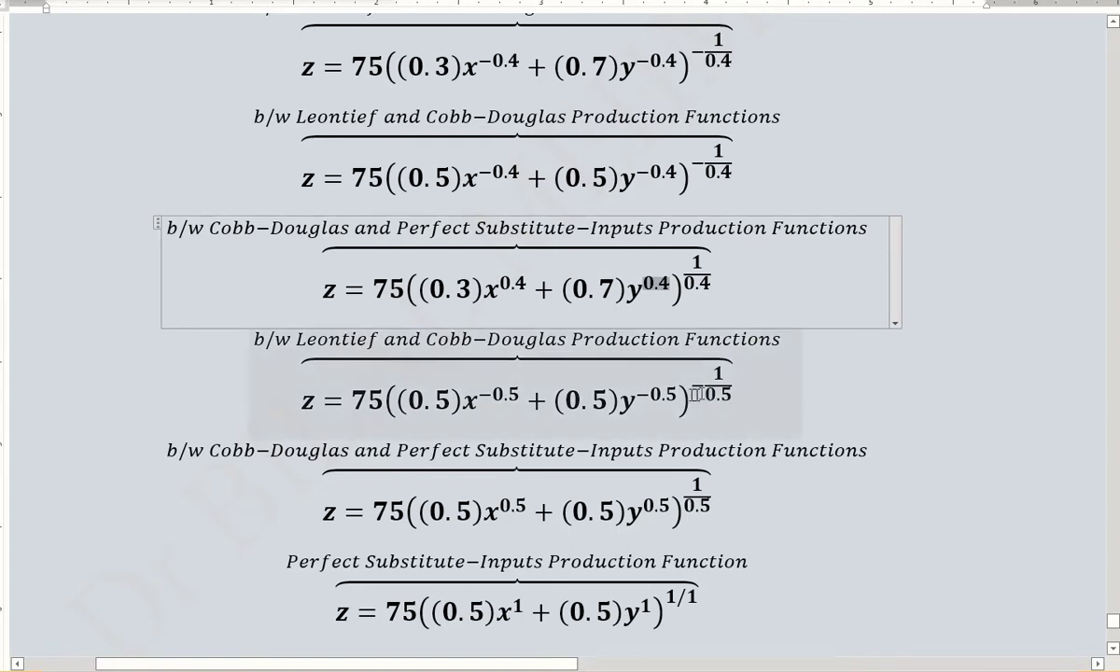
# Step: In the document, review the y exponent −0.5 and highlight the y^0.5 term in the Cobb-Douglas and Perfect Substitute-Inputs equation below it
pyautogui.click(664, 392)
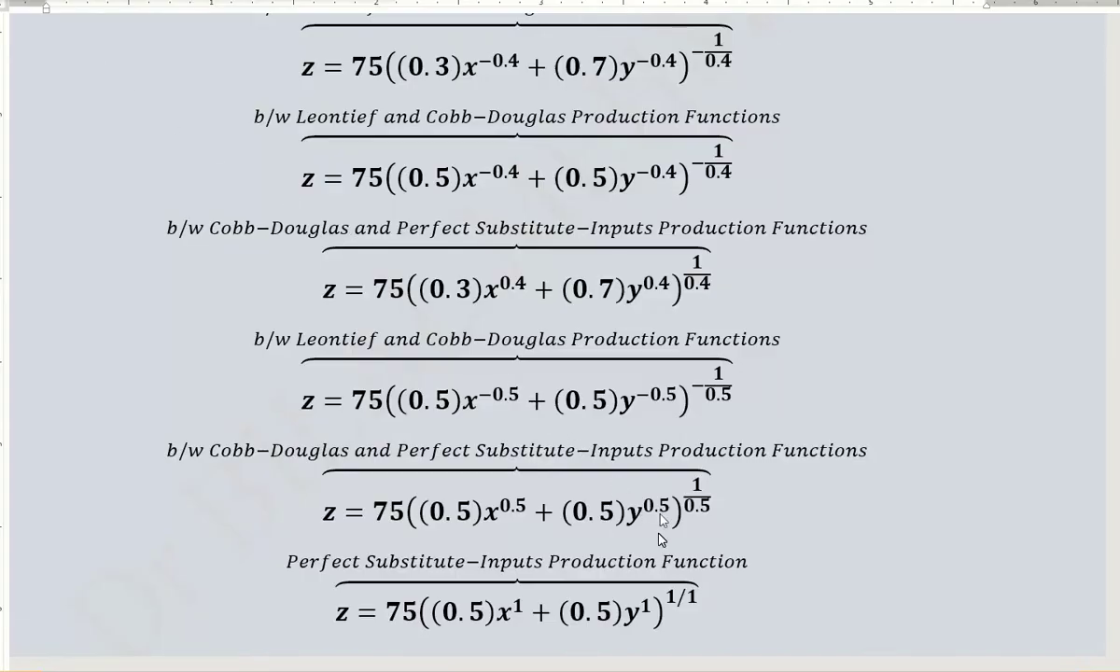
pyautogui.click(663, 505)
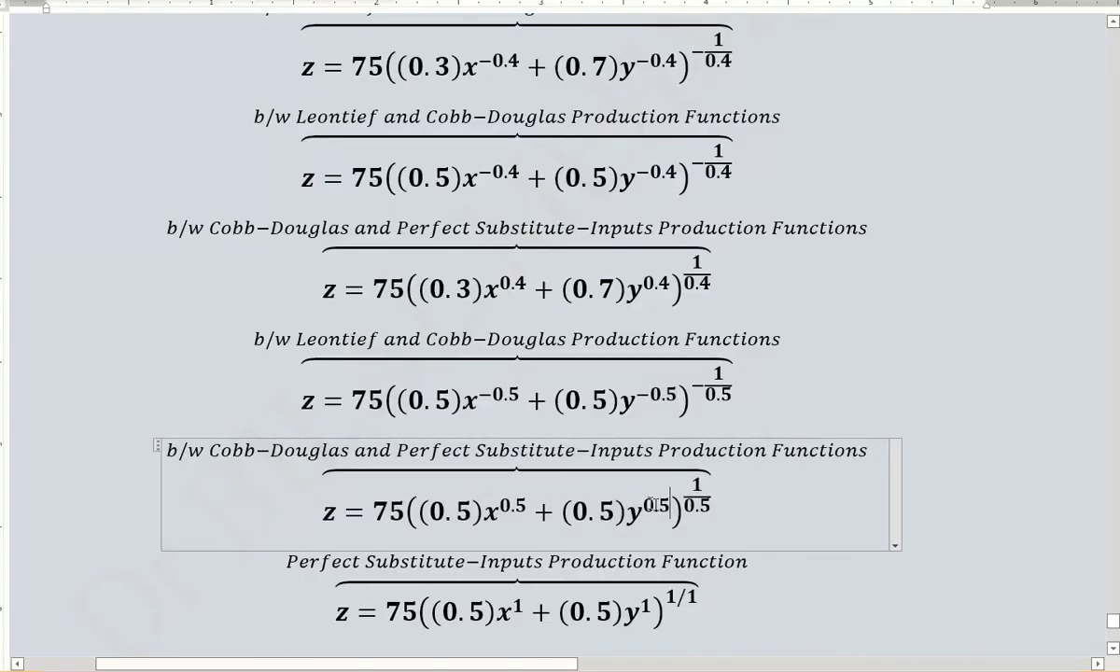
pyautogui.moveTo(670, 505); pyautogui.dragTo(627, 509)
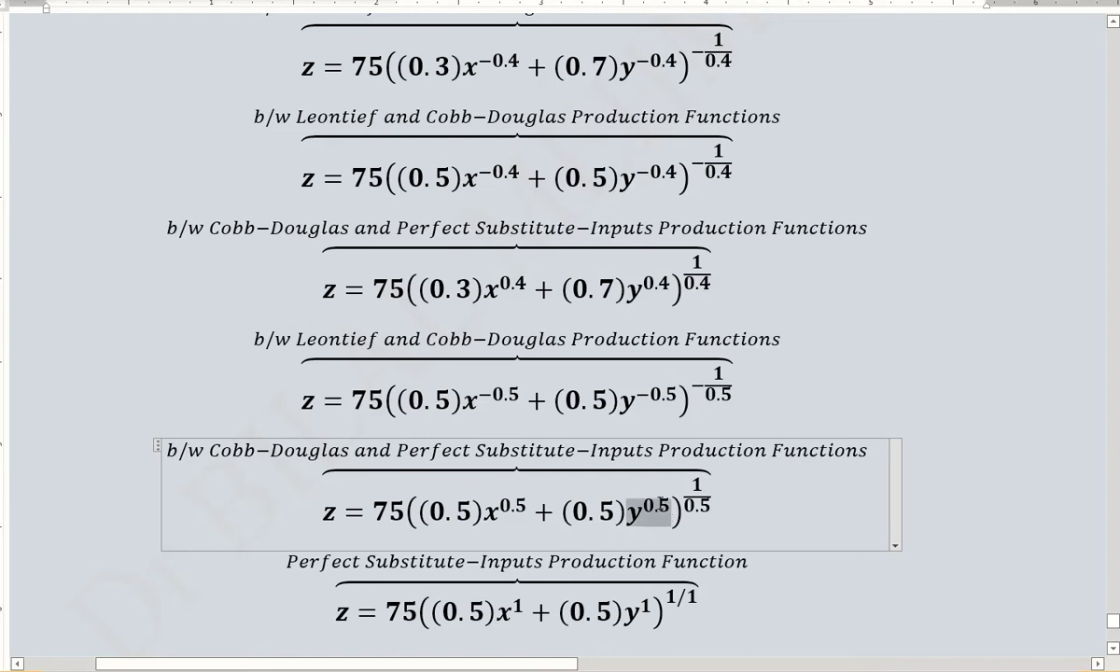
pyautogui.click(660, 506)
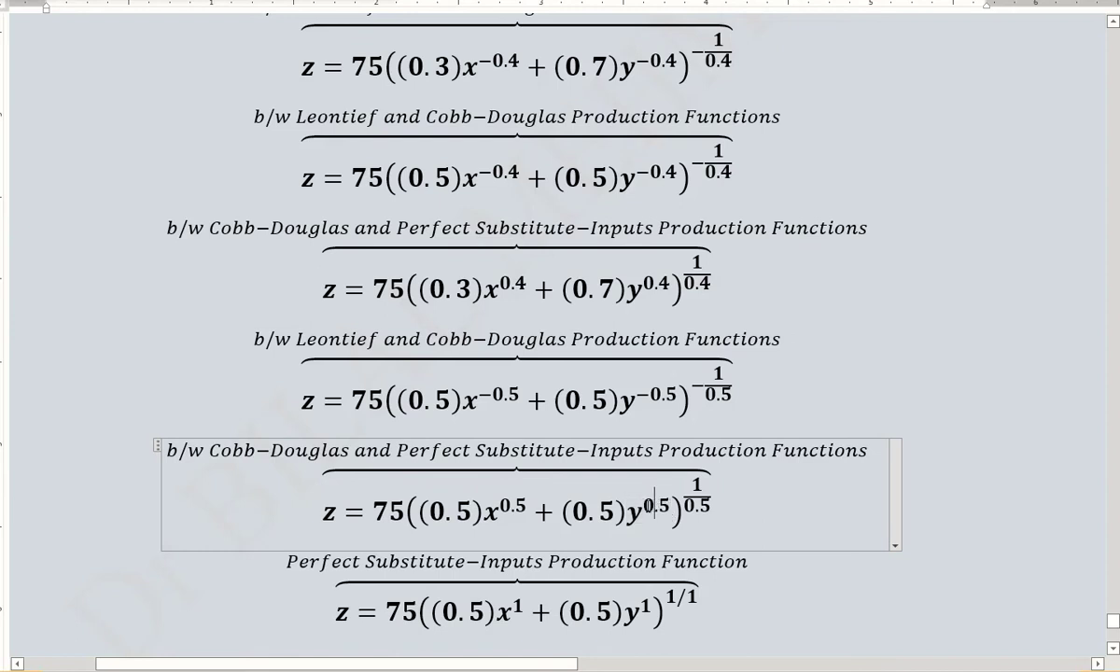
pyautogui.doubleClick(657, 505)
pyautogui.press('Right')
pyautogui.hotkey('shift', 'Left')
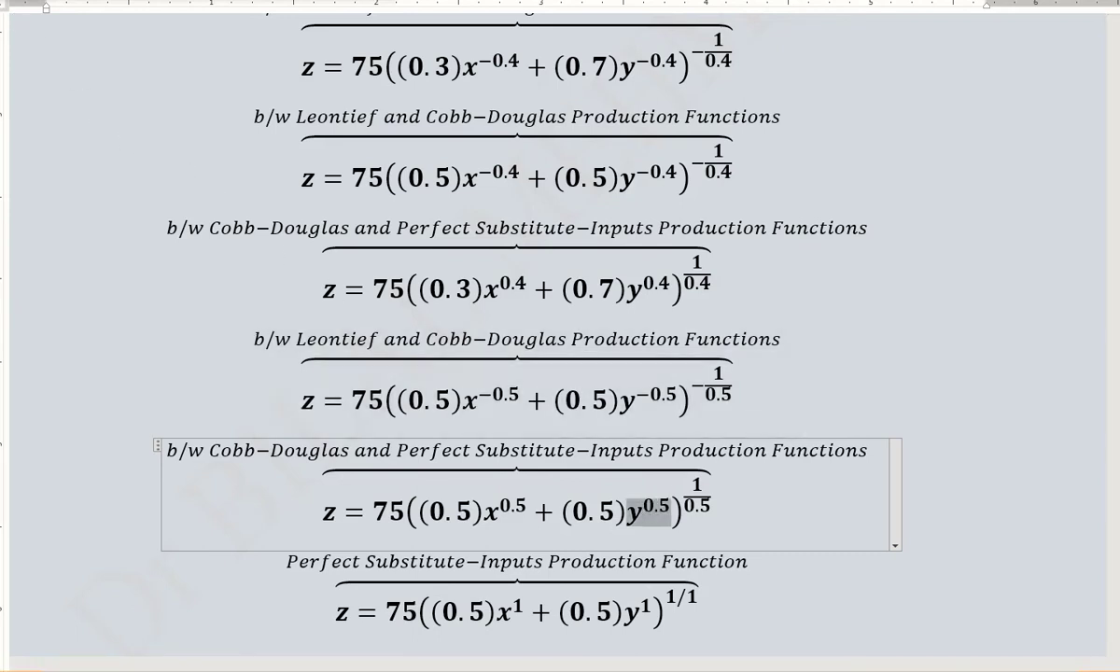
pyautogui.click(659, 520)
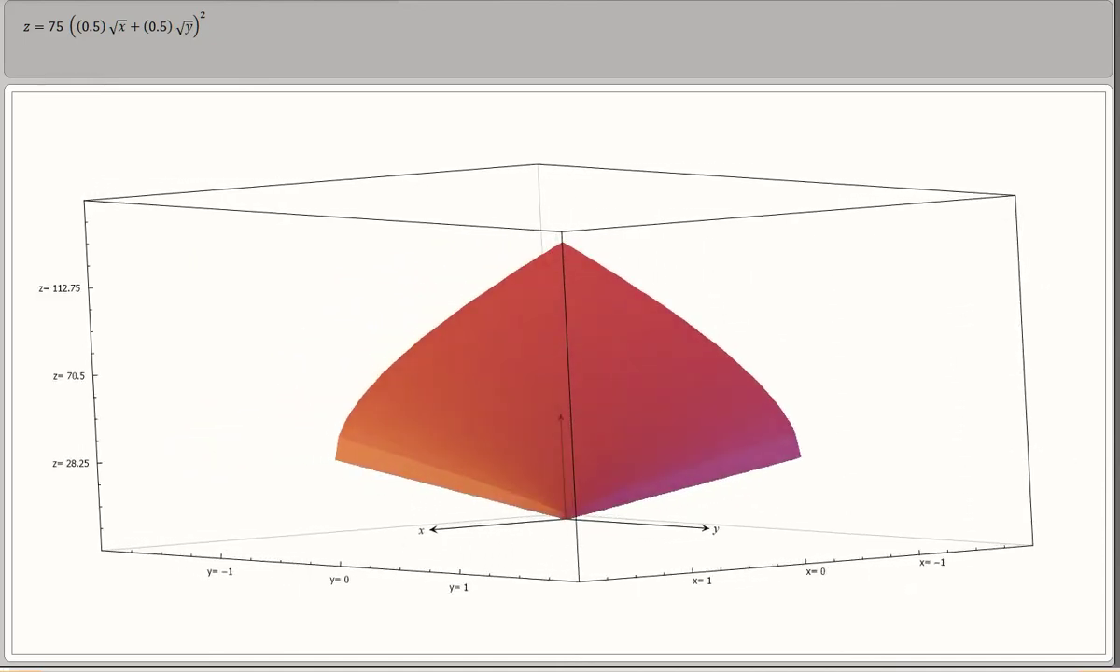
# Step: Examine the surface and formula of the 3D graph of z = 75((0.5)√x + (0.5)√y)^2
pyautogui.click(705, 369)
pyautogui.click(149, 35)
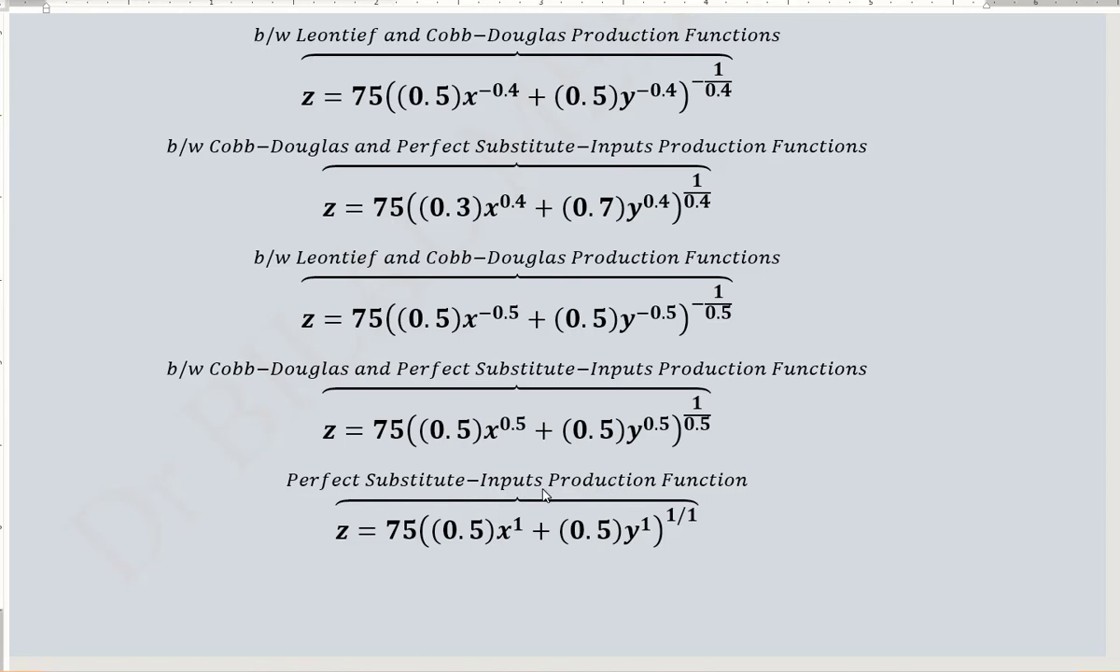
# Step: Return to the document and place the cursor at the x exponent 1 in the Perfect Substitute-Inputs equation
pyautogui.click(519, 539)
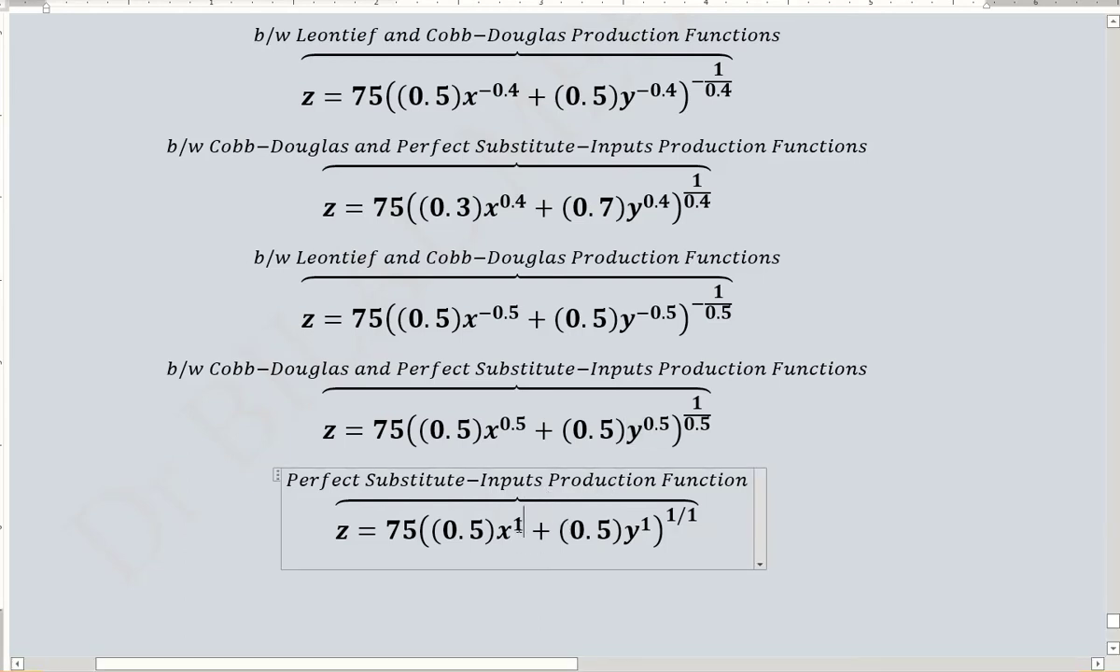